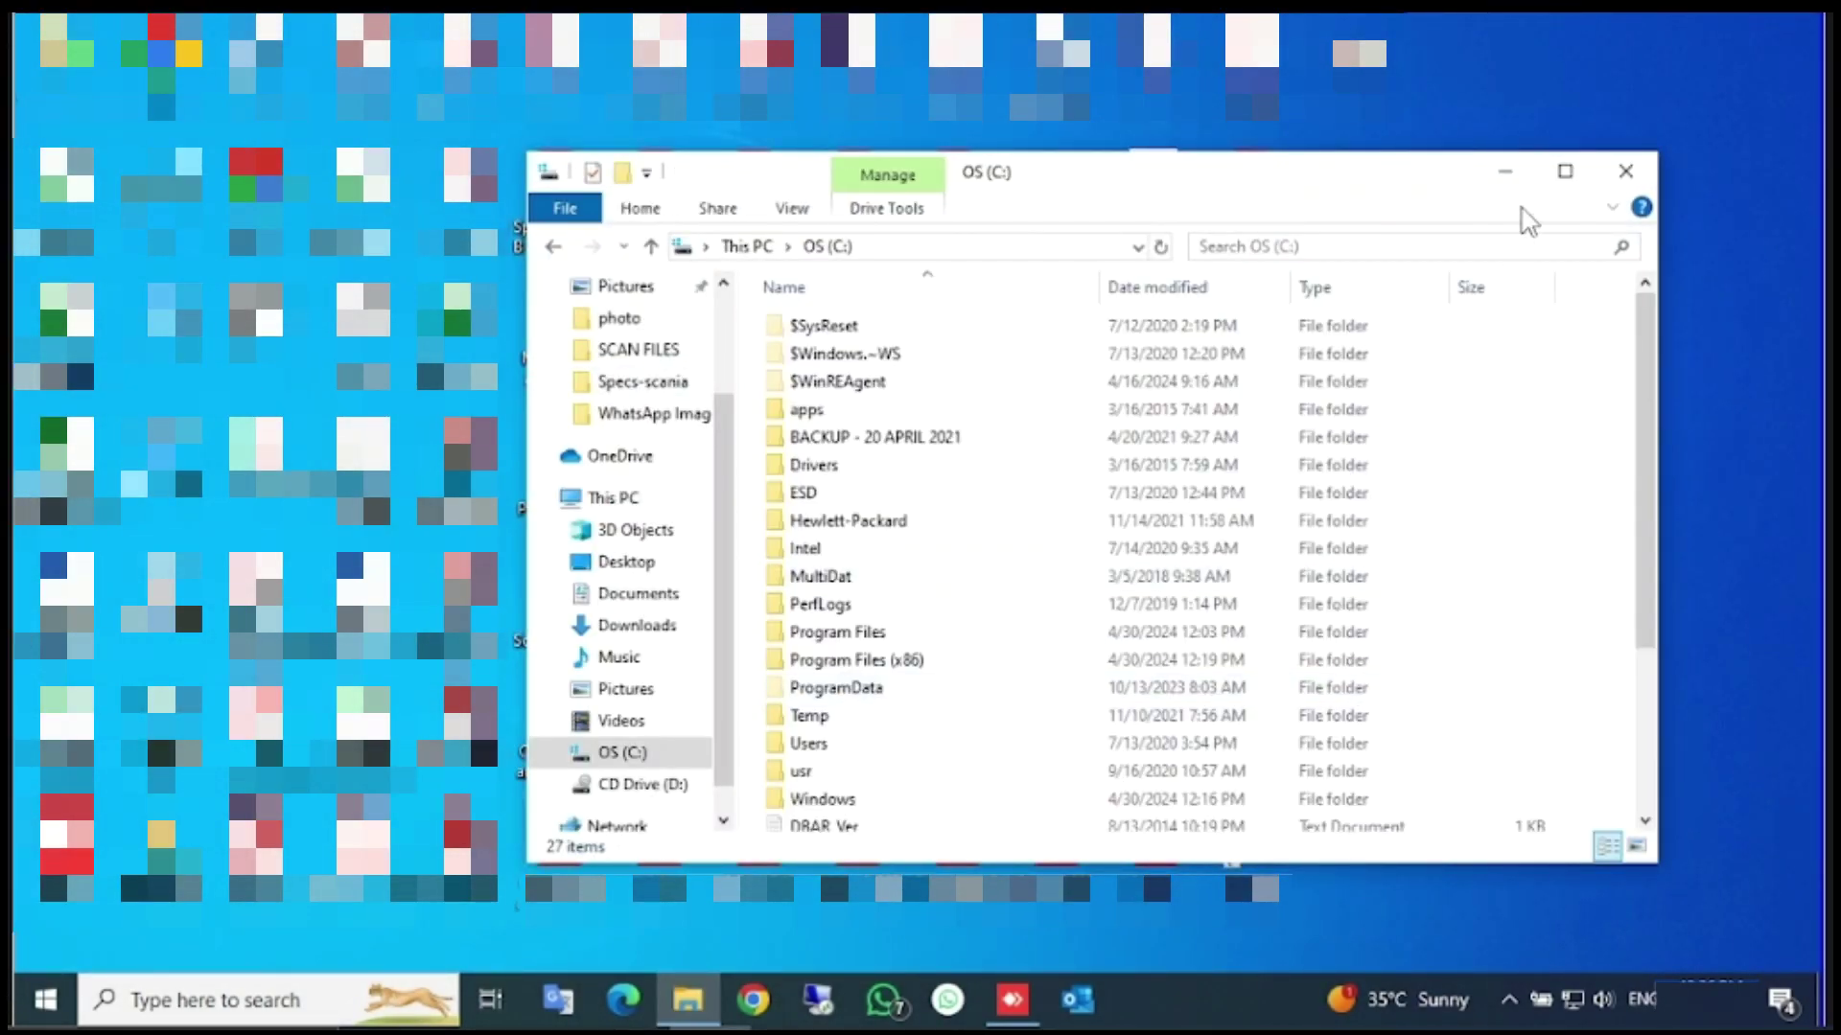
- Maximize Explorer, go to Program Files\Microsoft Office\root\Office16 and type scanpst to find SCANPST
{"action": "left_click", "coordinate": [1564, 171]}
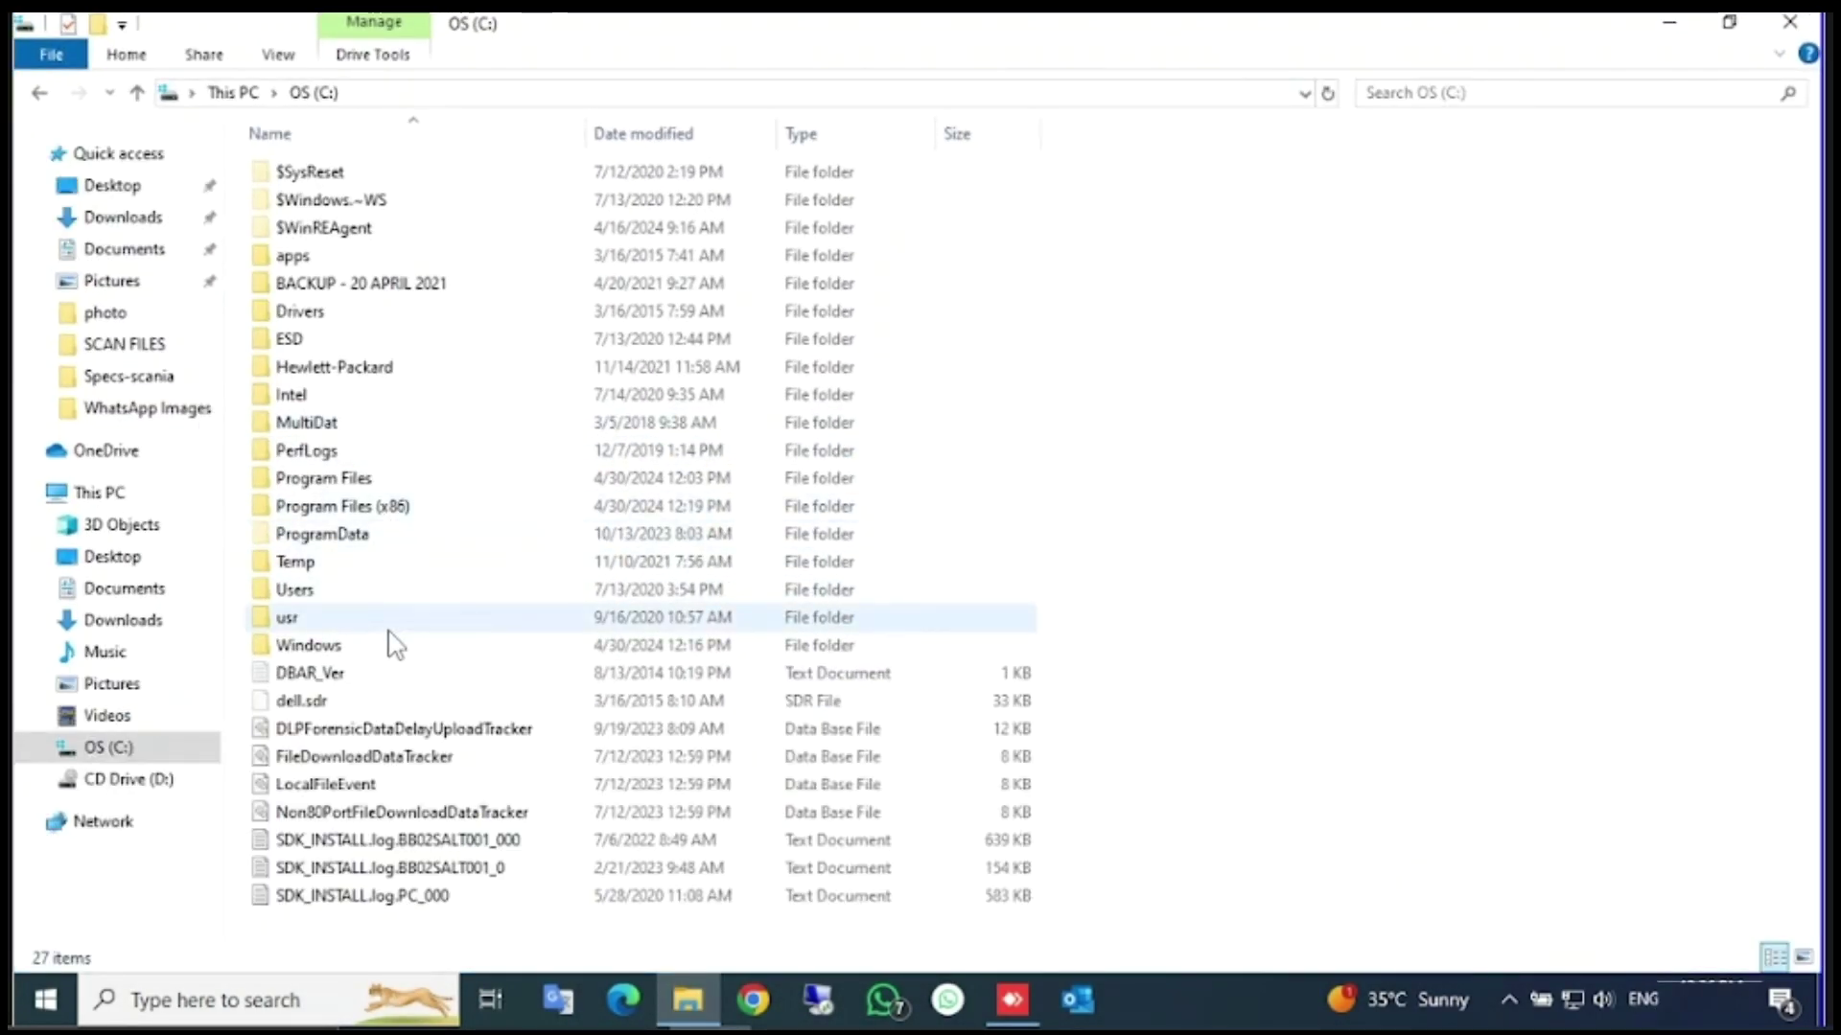
{"action": "double_click", "coordinate": [414, 481]}
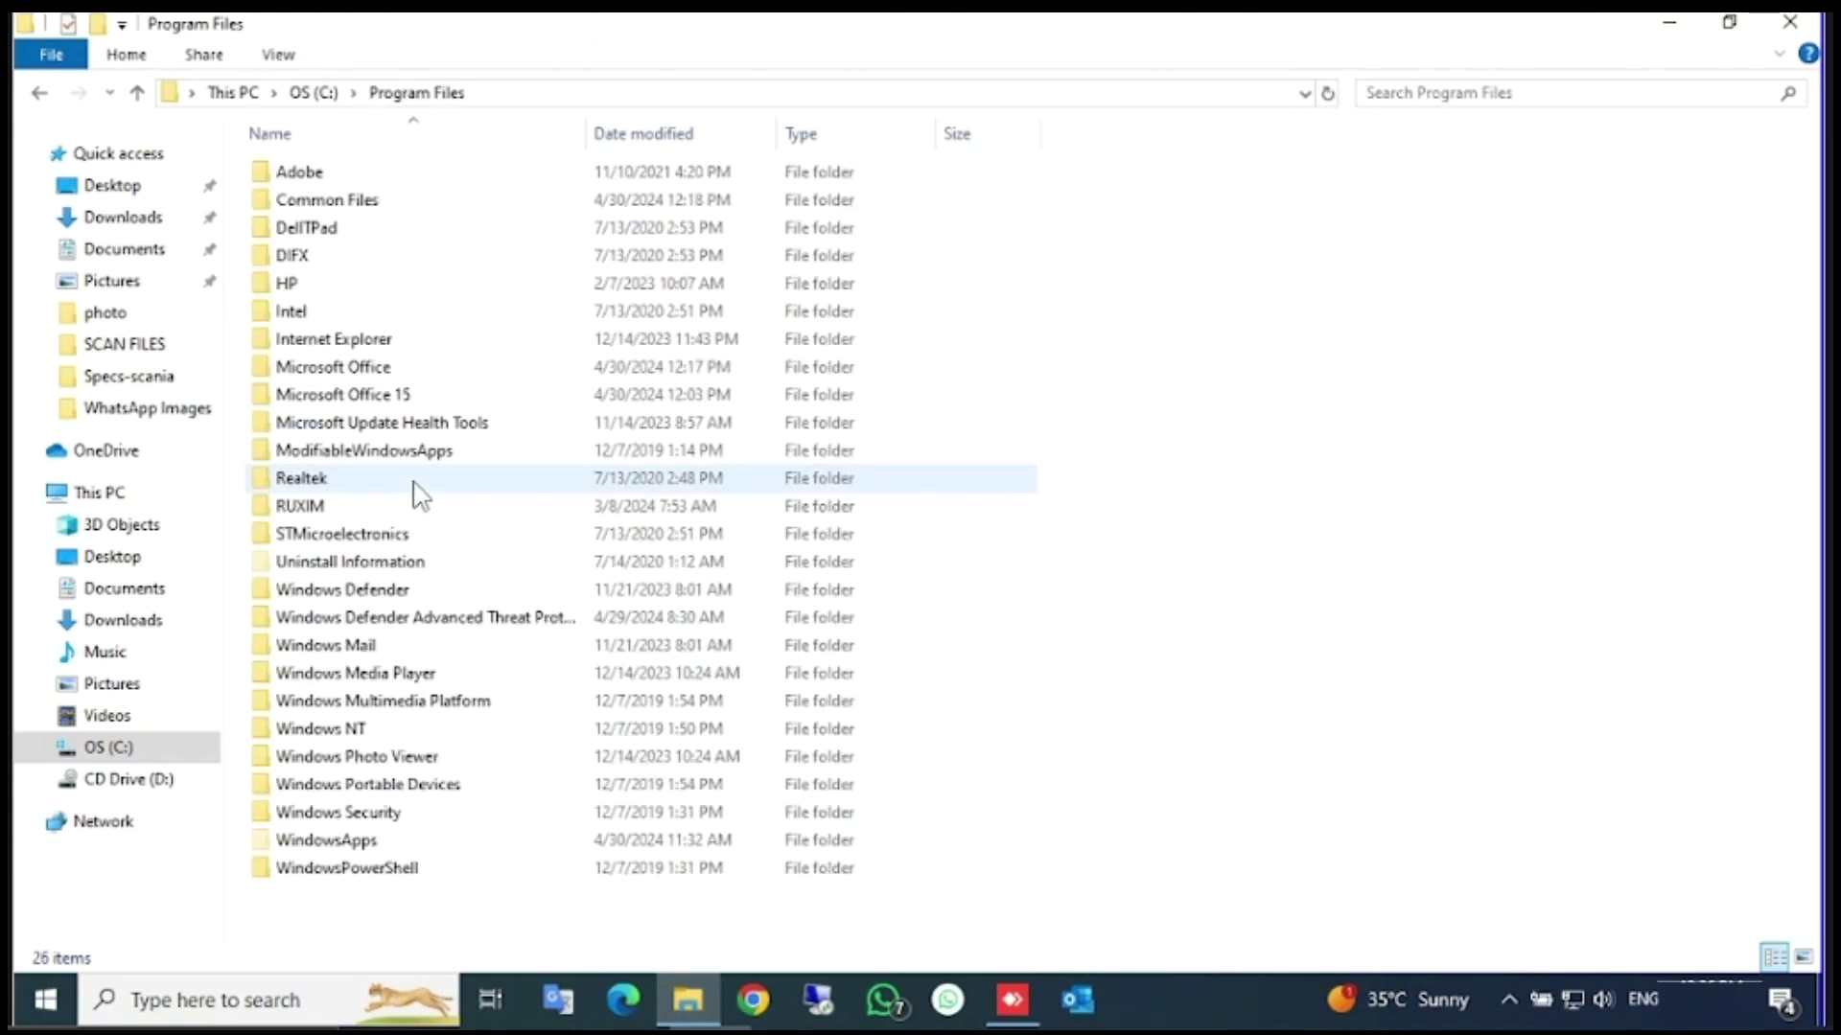
{"action": "left_click", "coordinate": [407, 376]}
{"action": "double_click", "coordinate": [406, 374]}
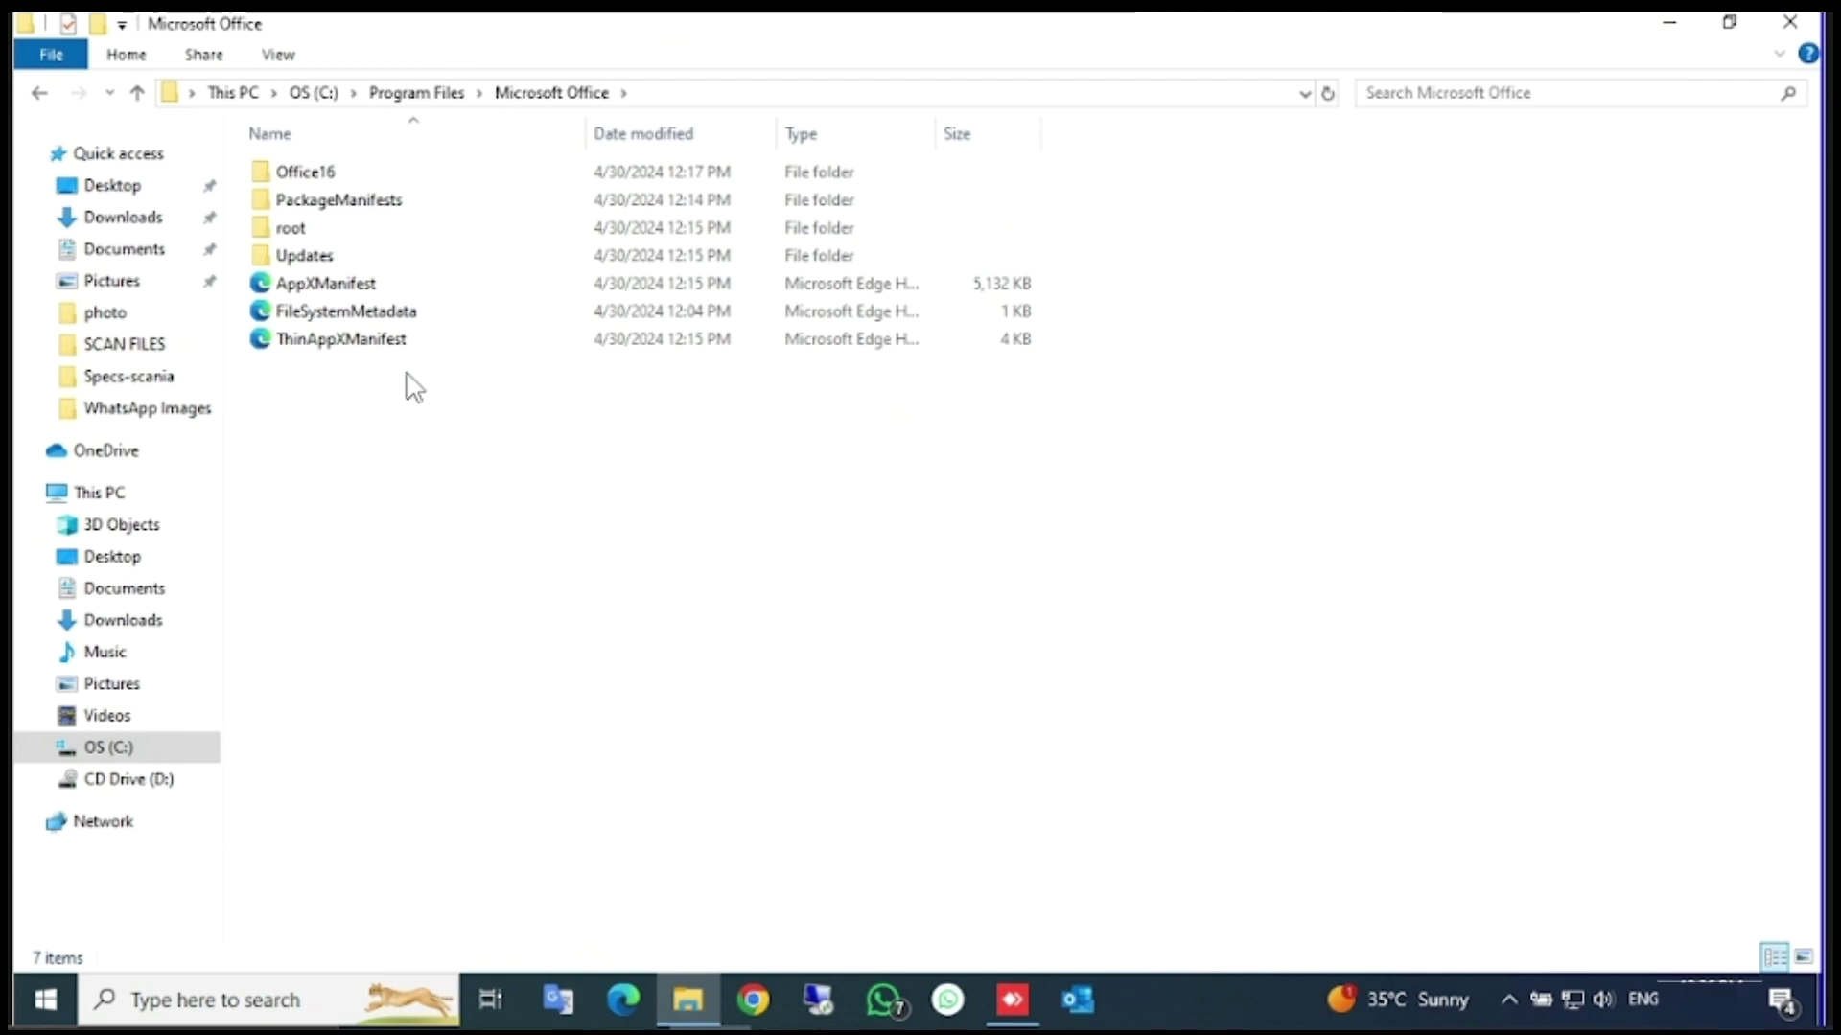
{"action": "double_click", "coordinate": [369, 178]}
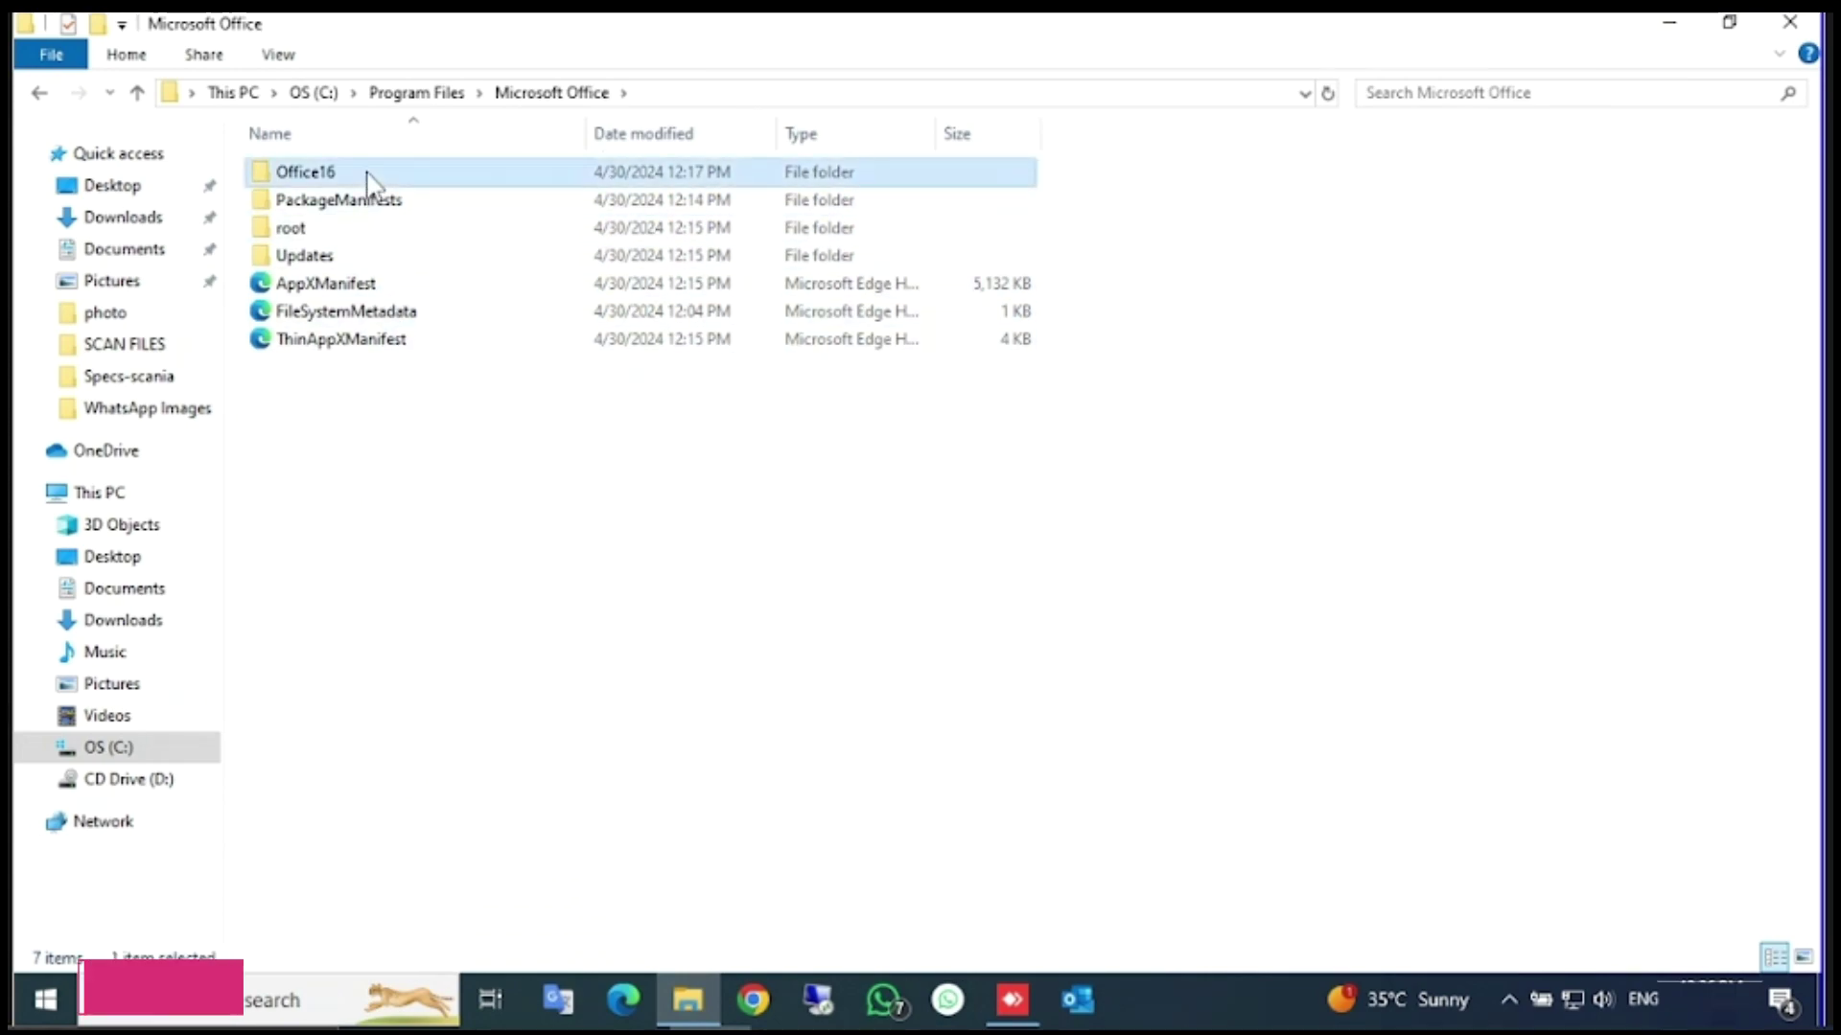
{"action": "left_click", "coordinate": [40, 93]}
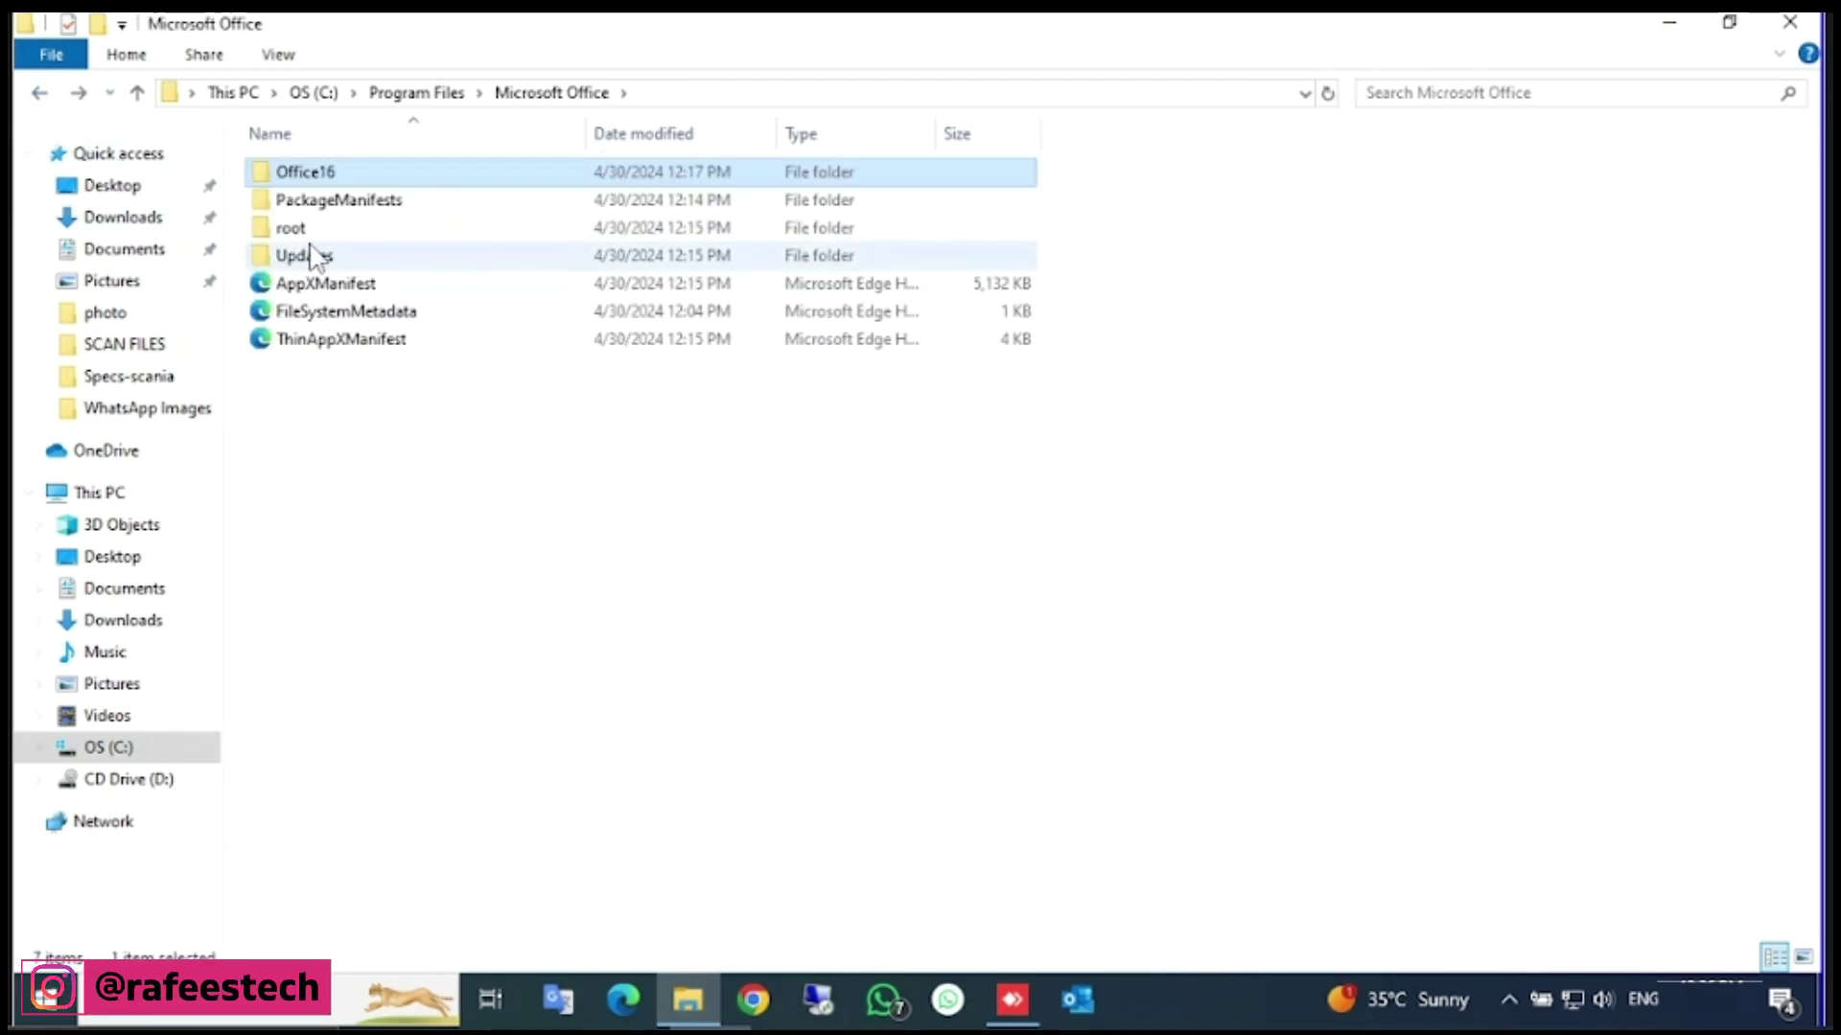
{"action": "double_click", "coordinate": [320, 230]}
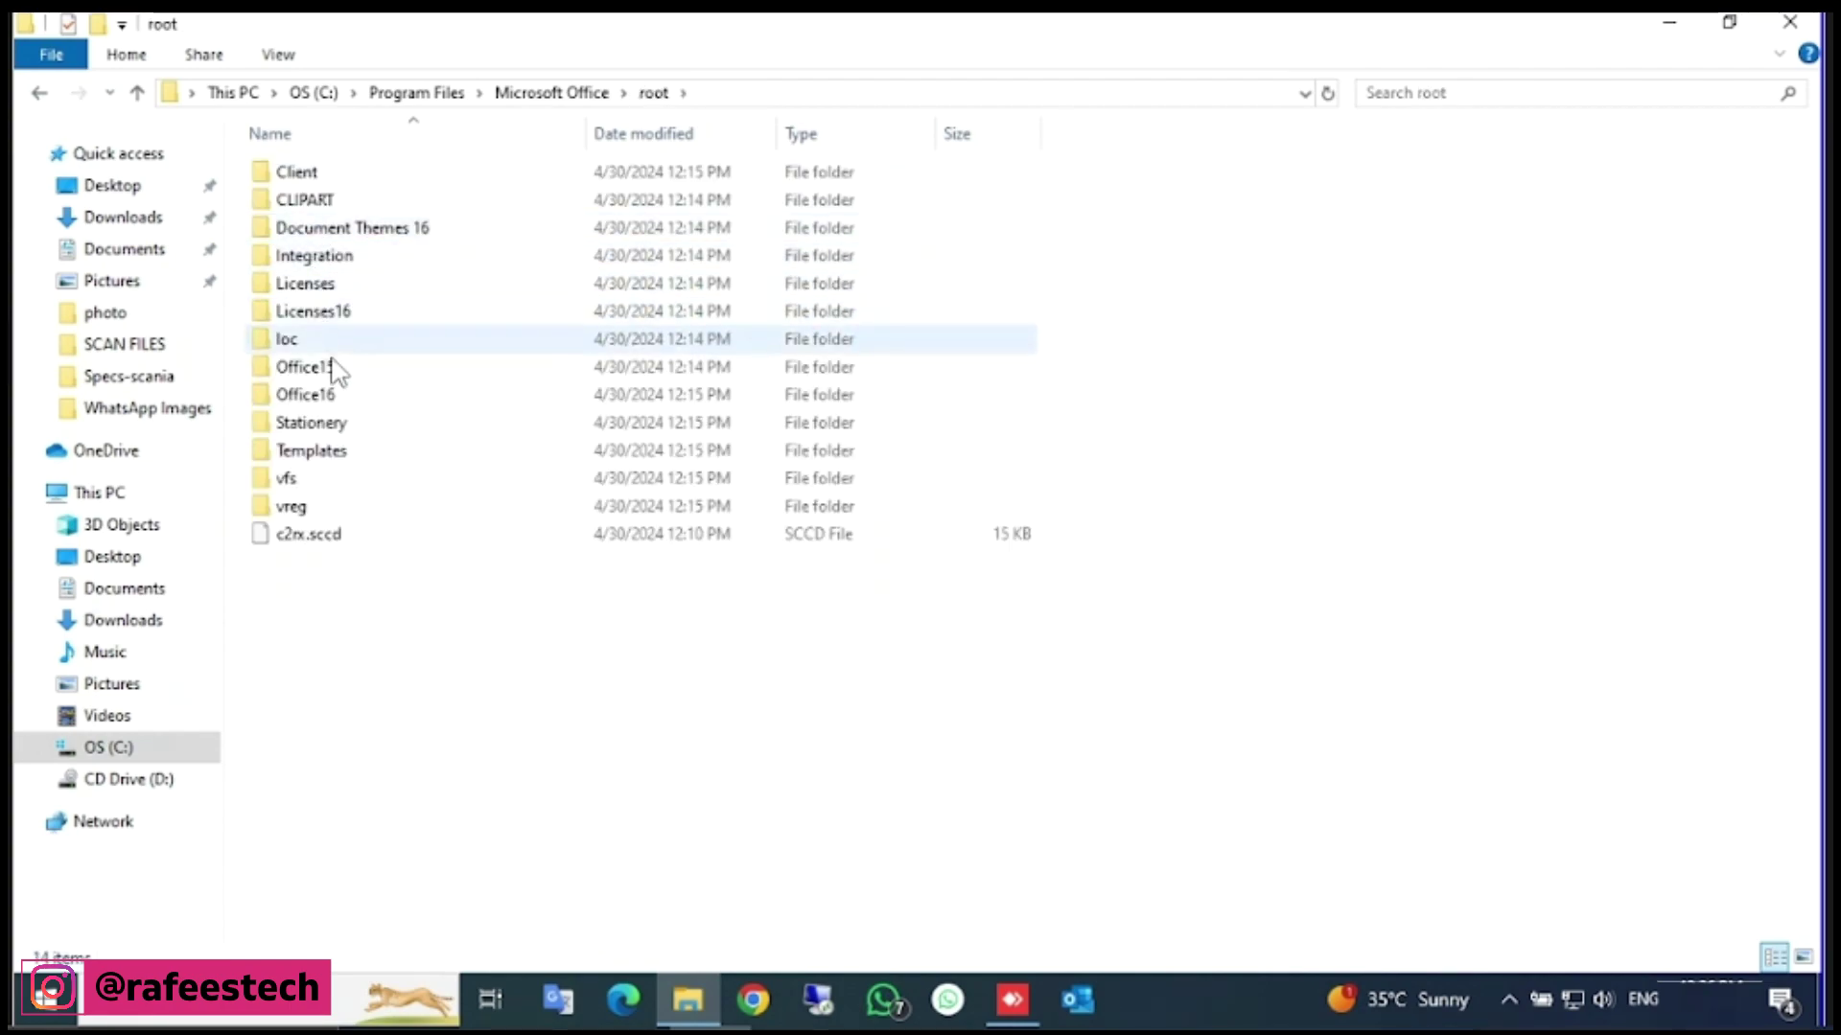
{"action": "double_click", "coordinate": [347, 398]}
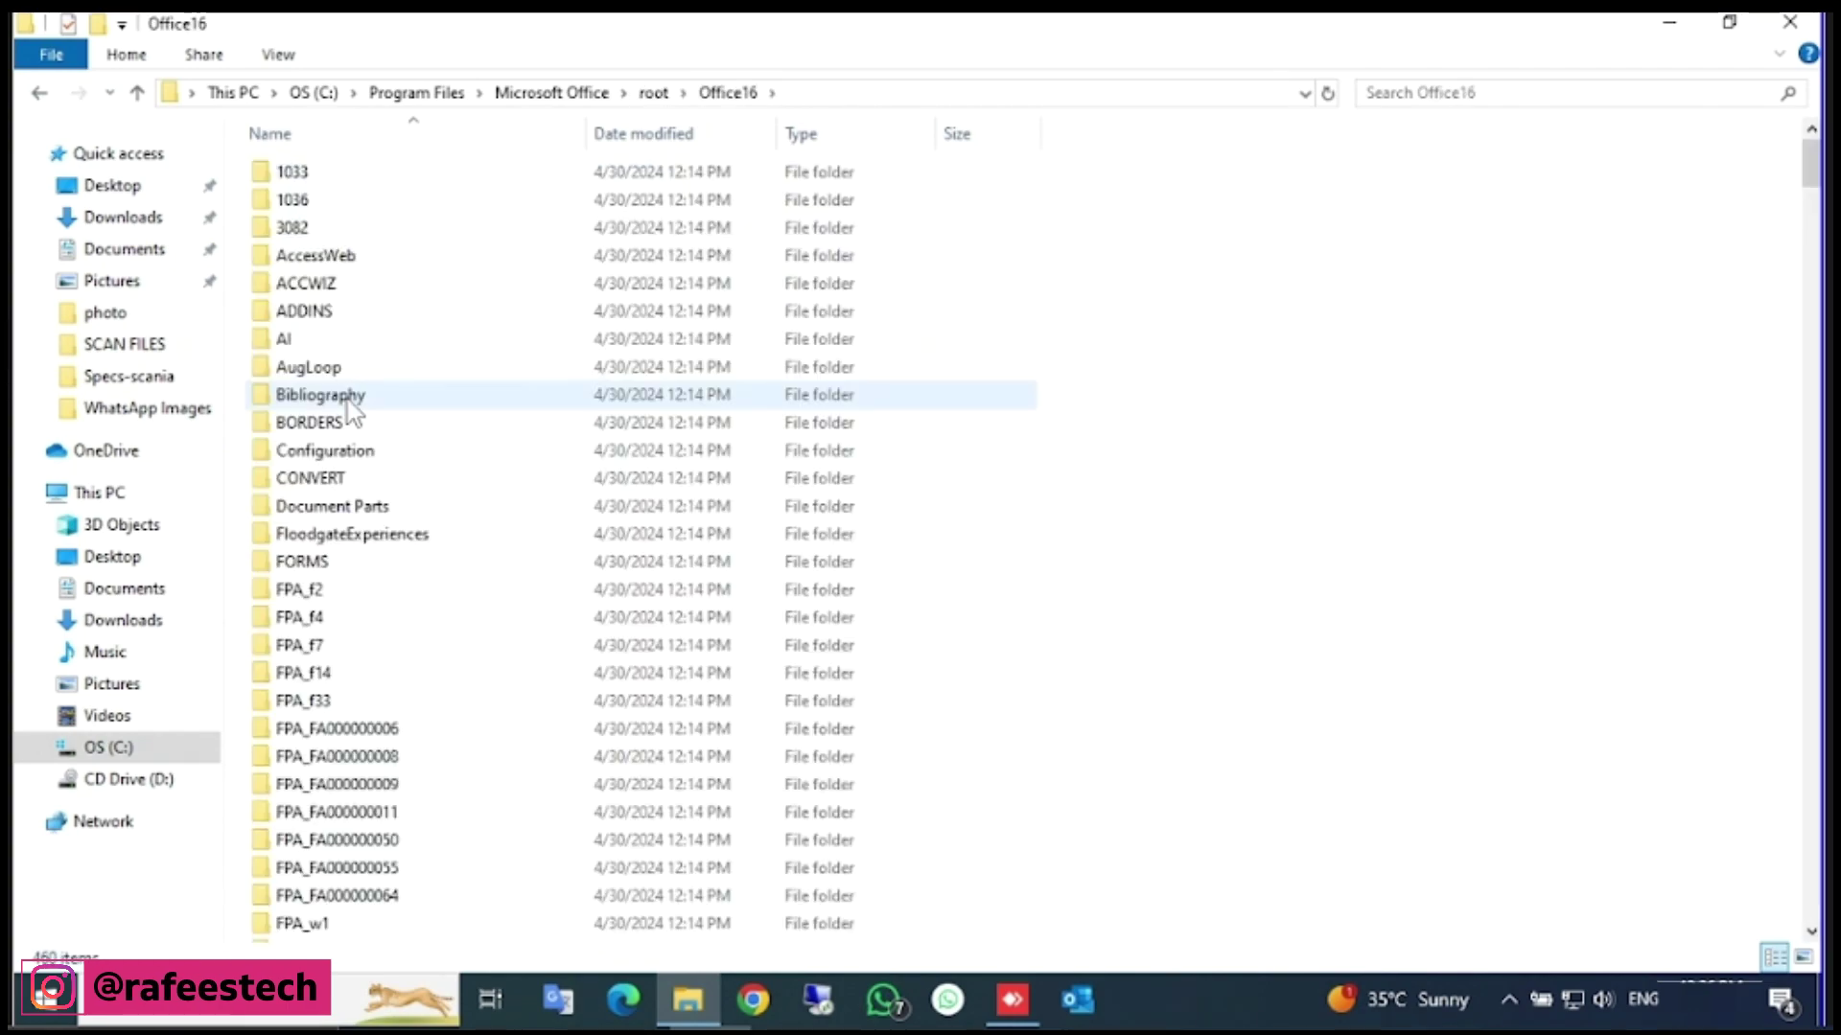
{"action": "left_click", "coordinate": [347, 399]}
{"action": "type", "text": "scanpst"}
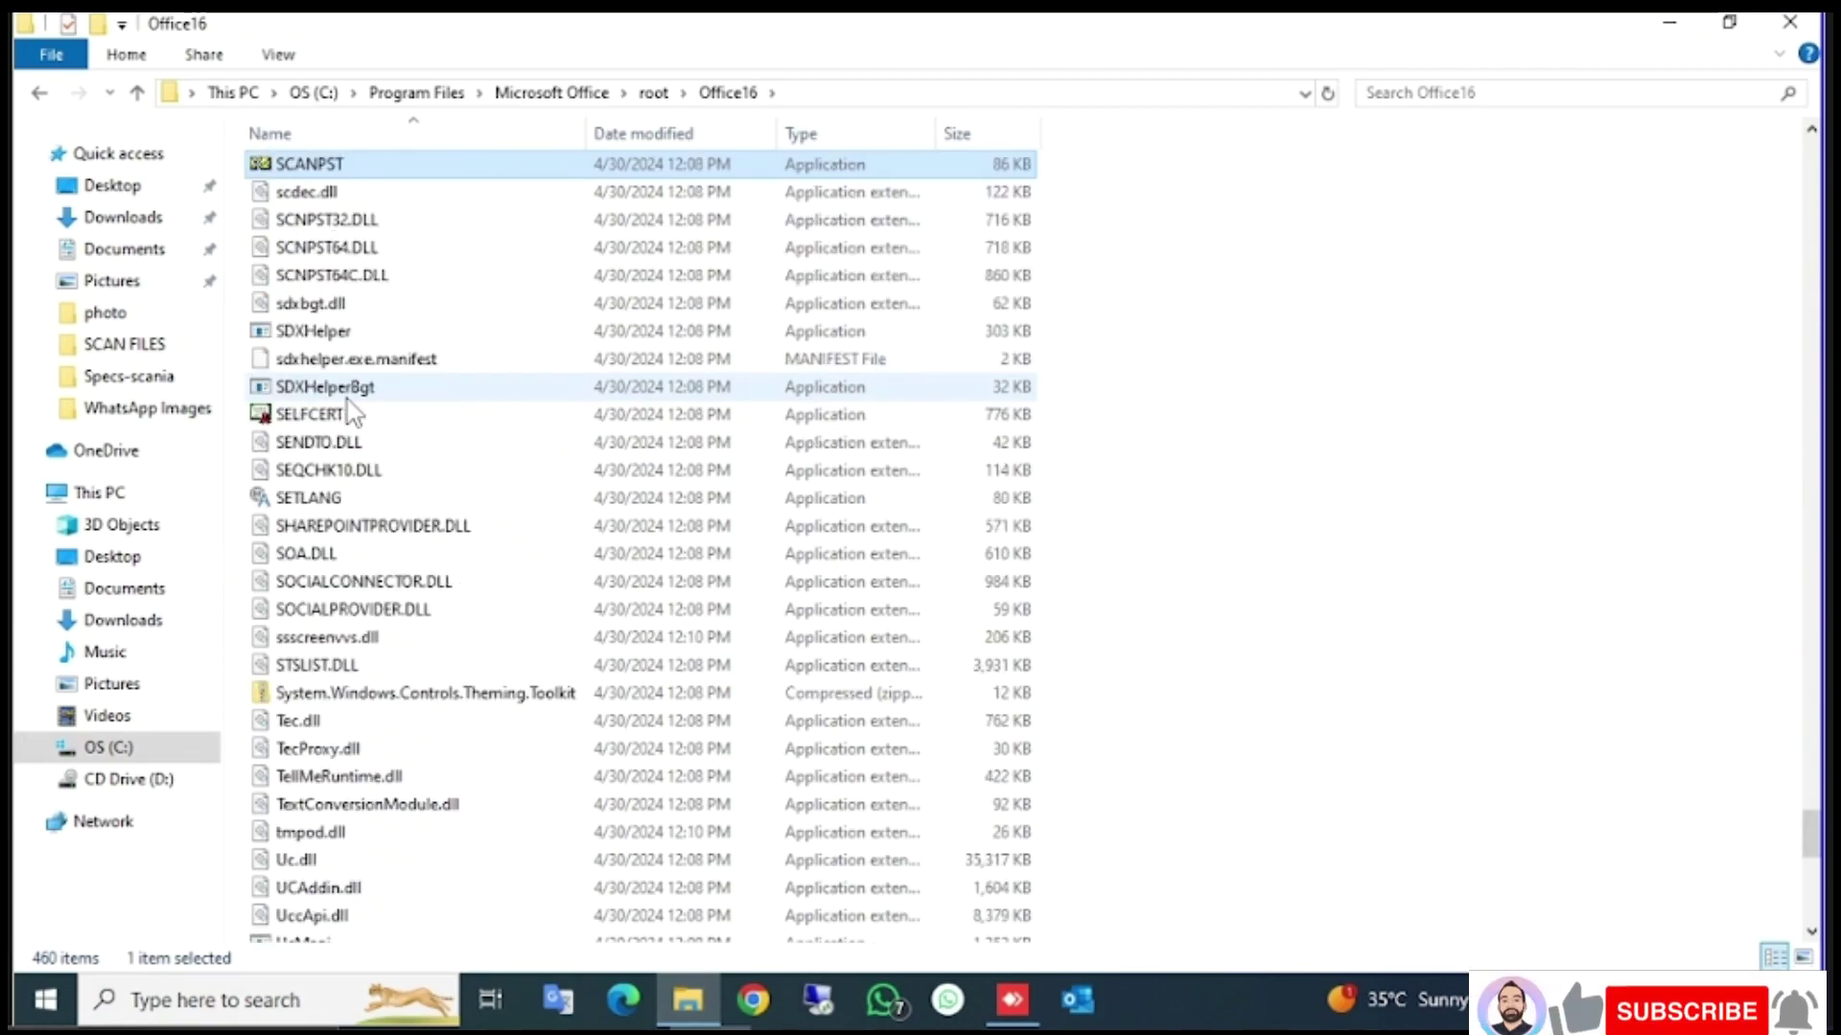
- Launch SCANPST and browse for the scan file down to C:\Users\<user>\AppData\Local
{"action": "double_click", "coordinate": [335, 167]}
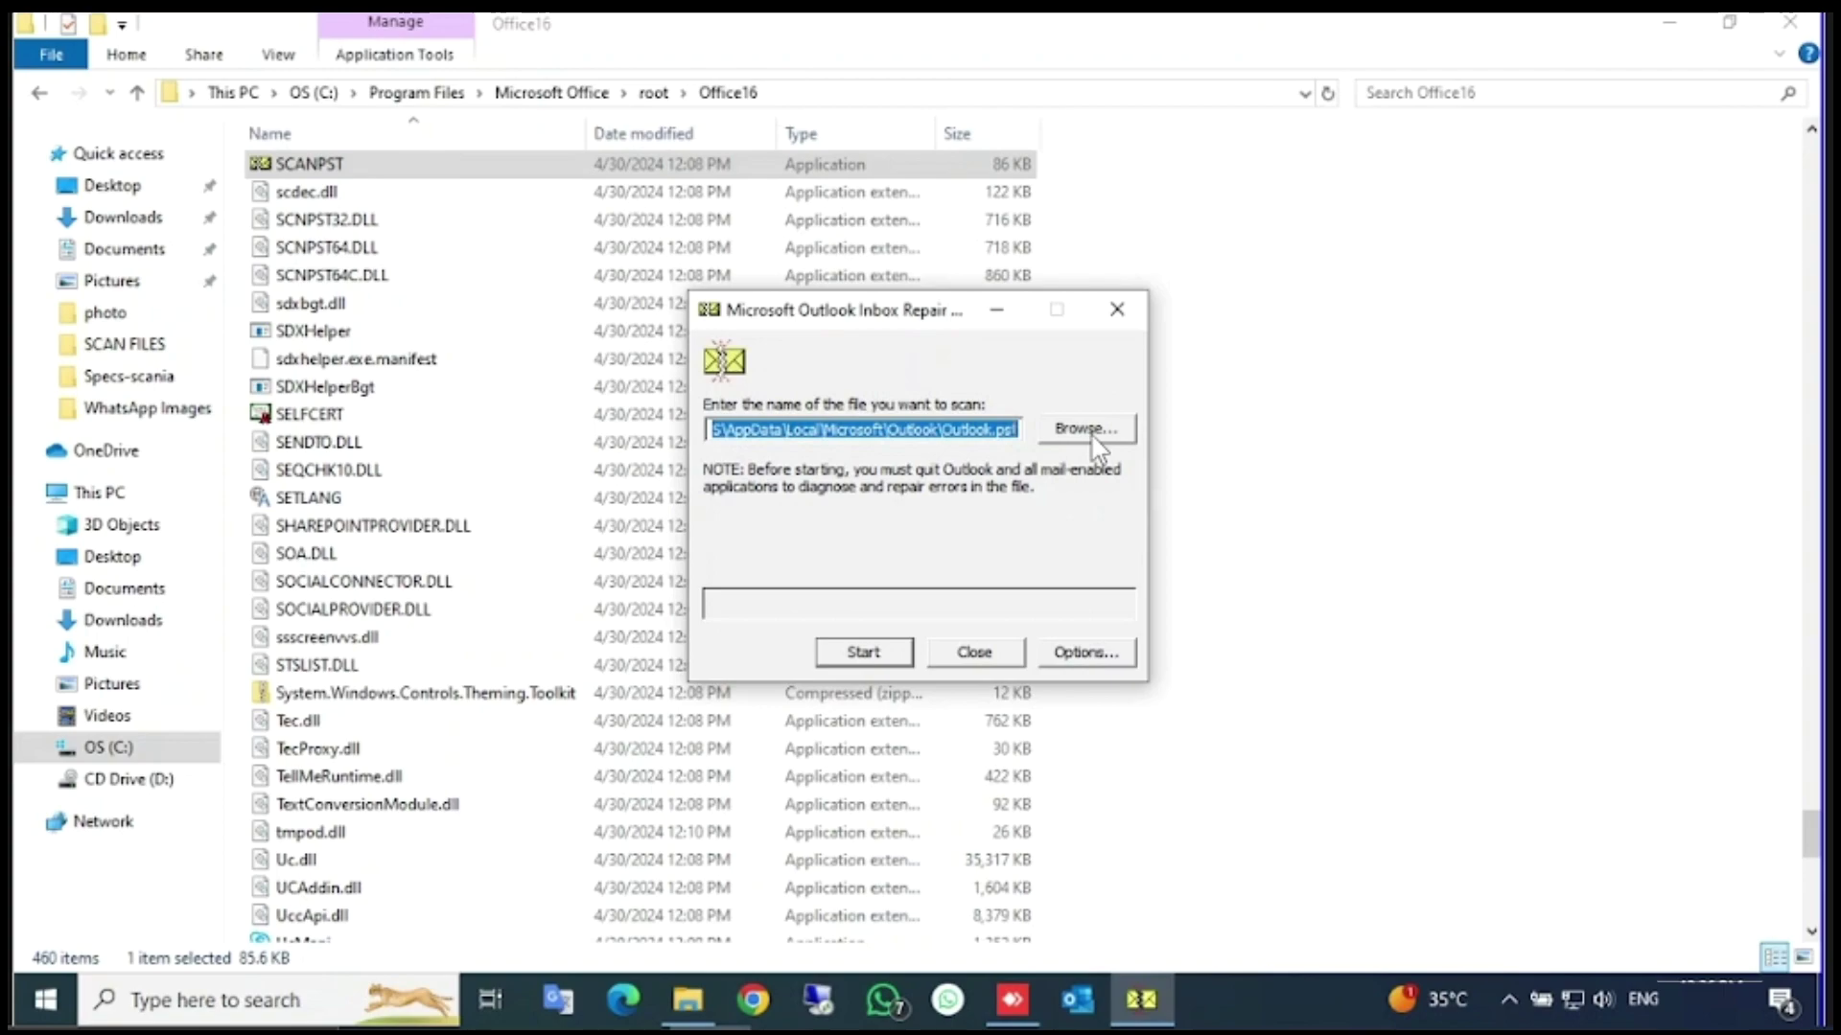
{"action": "left_click", "coordinate": [1065, 430]}
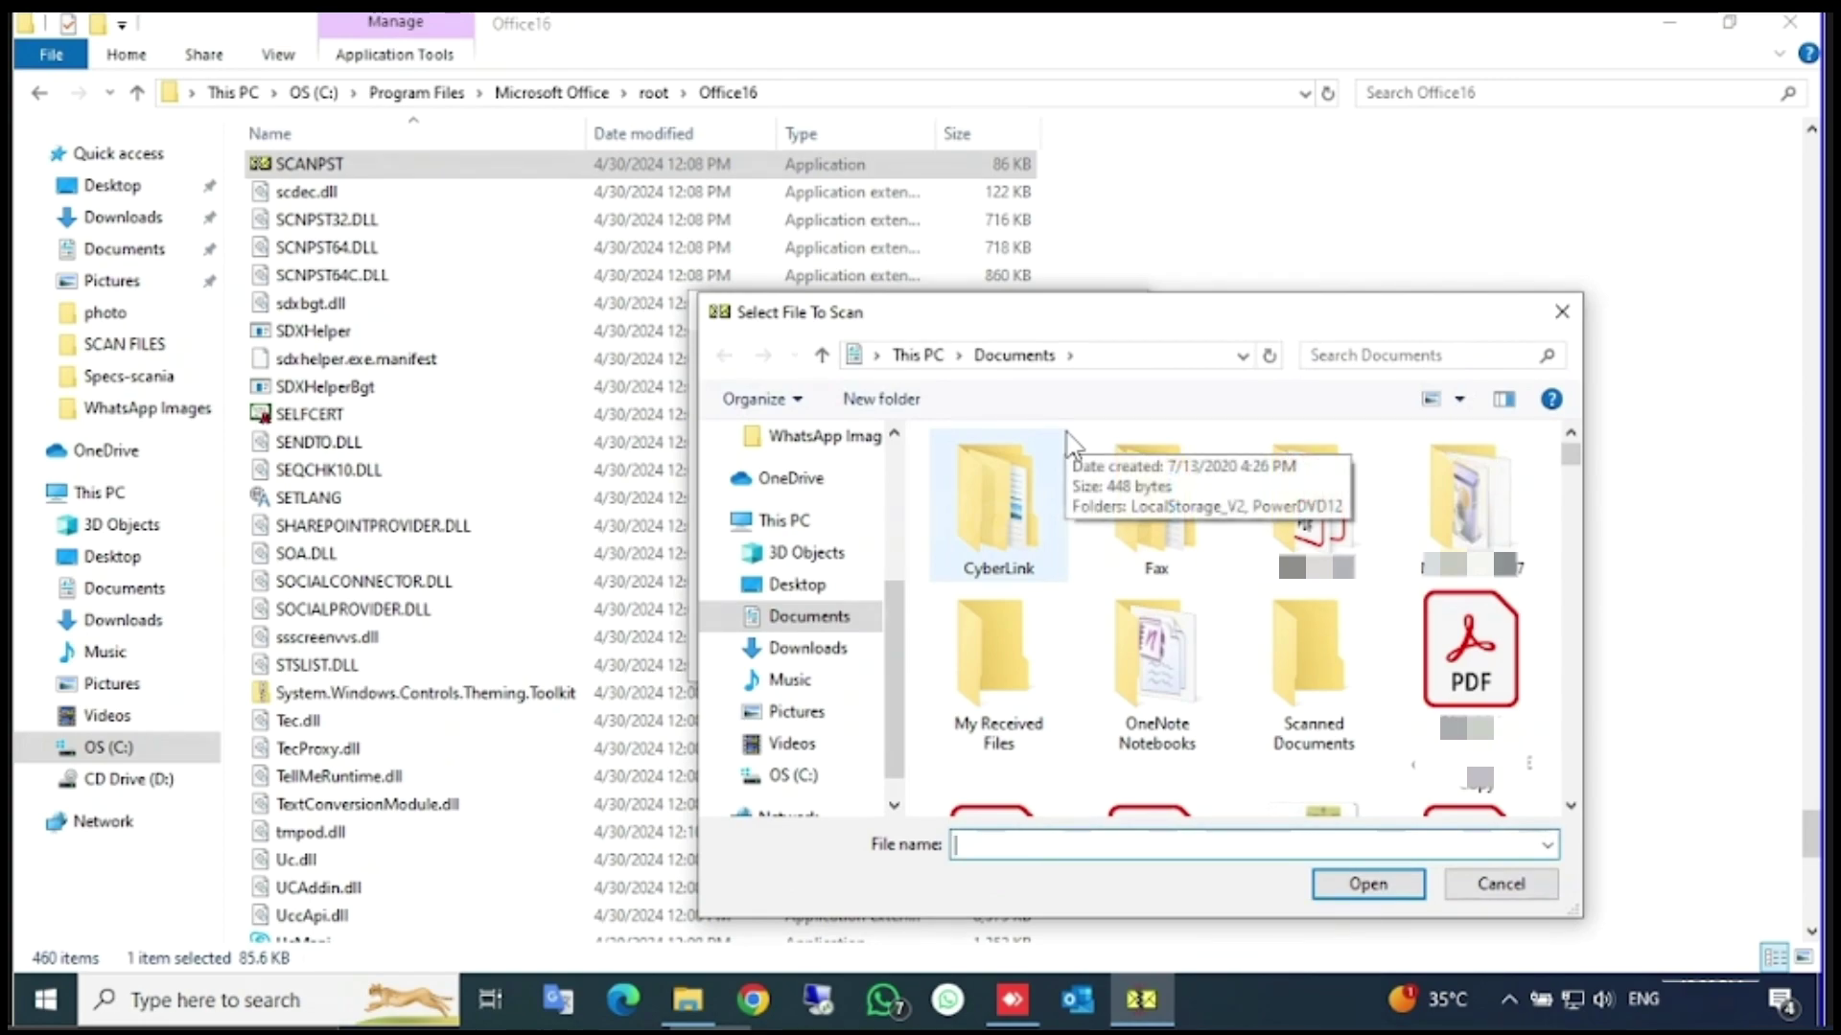
{"action": "left_click", "coordinate": [824, 779]}
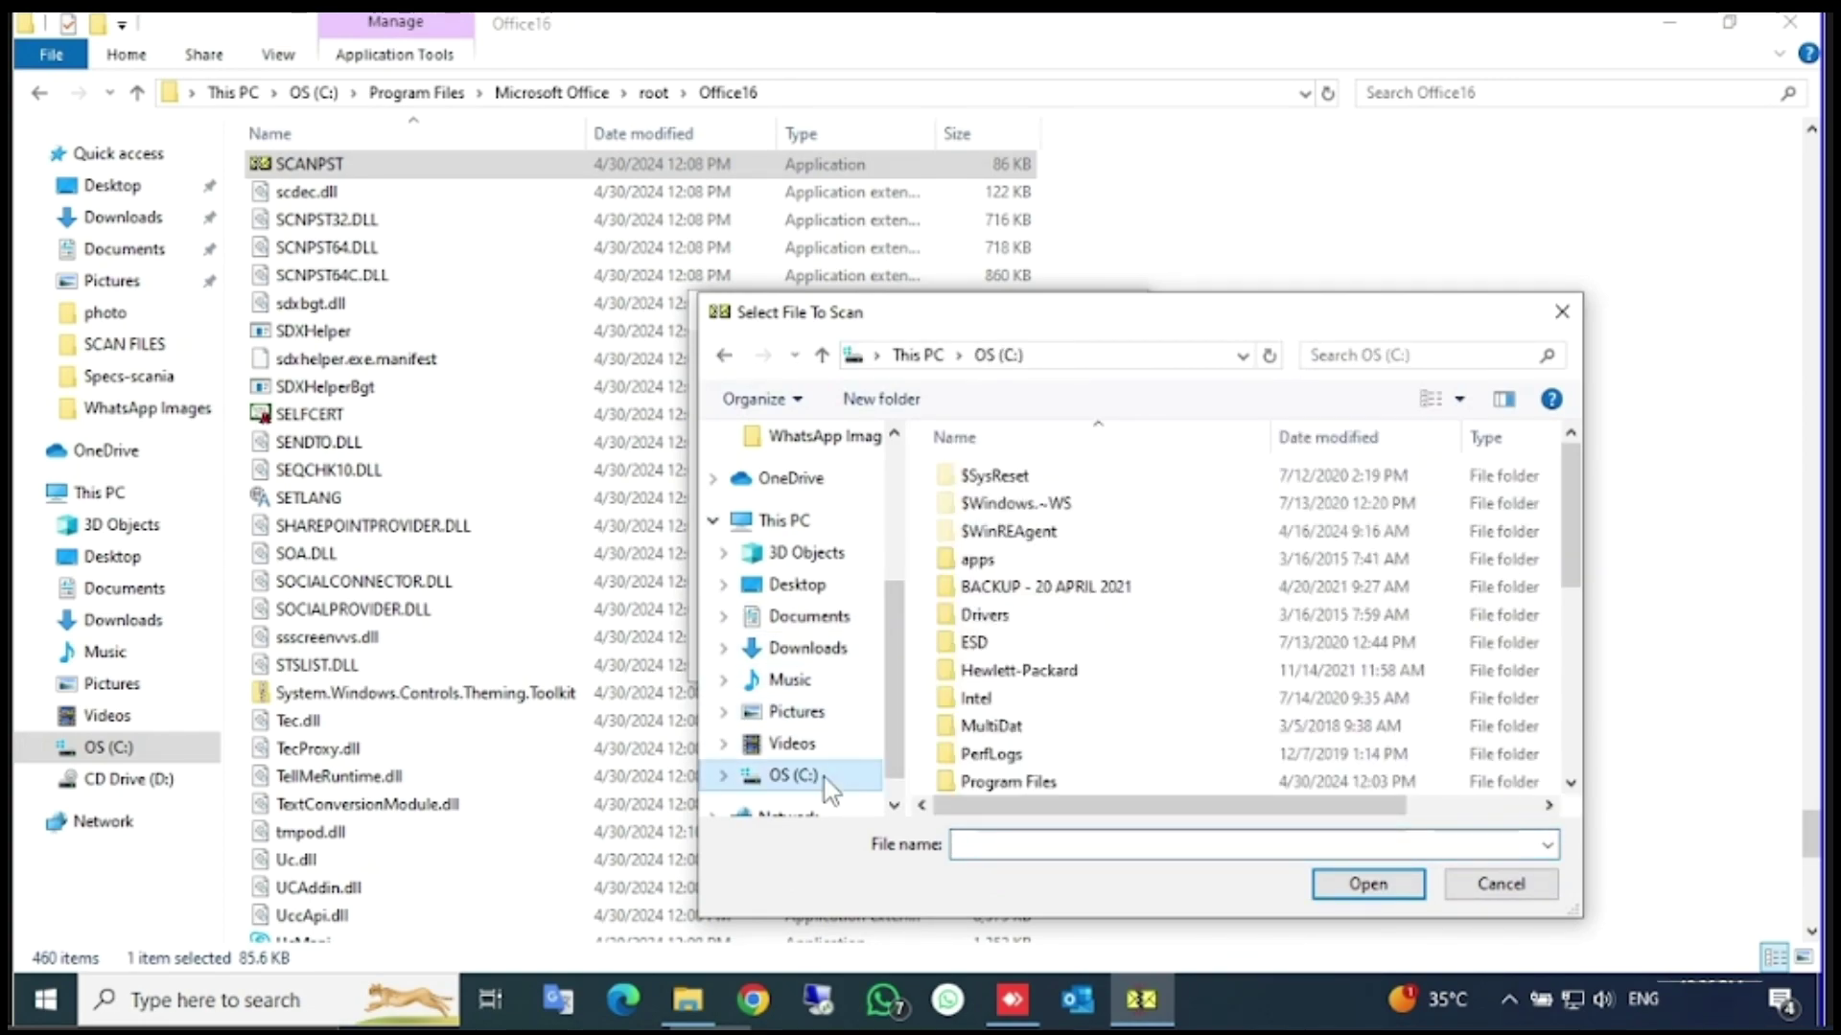
{"action": "scroll", "coordinate": [1017, 754], "scroll_direction": "down", "scroll_amount": 3}
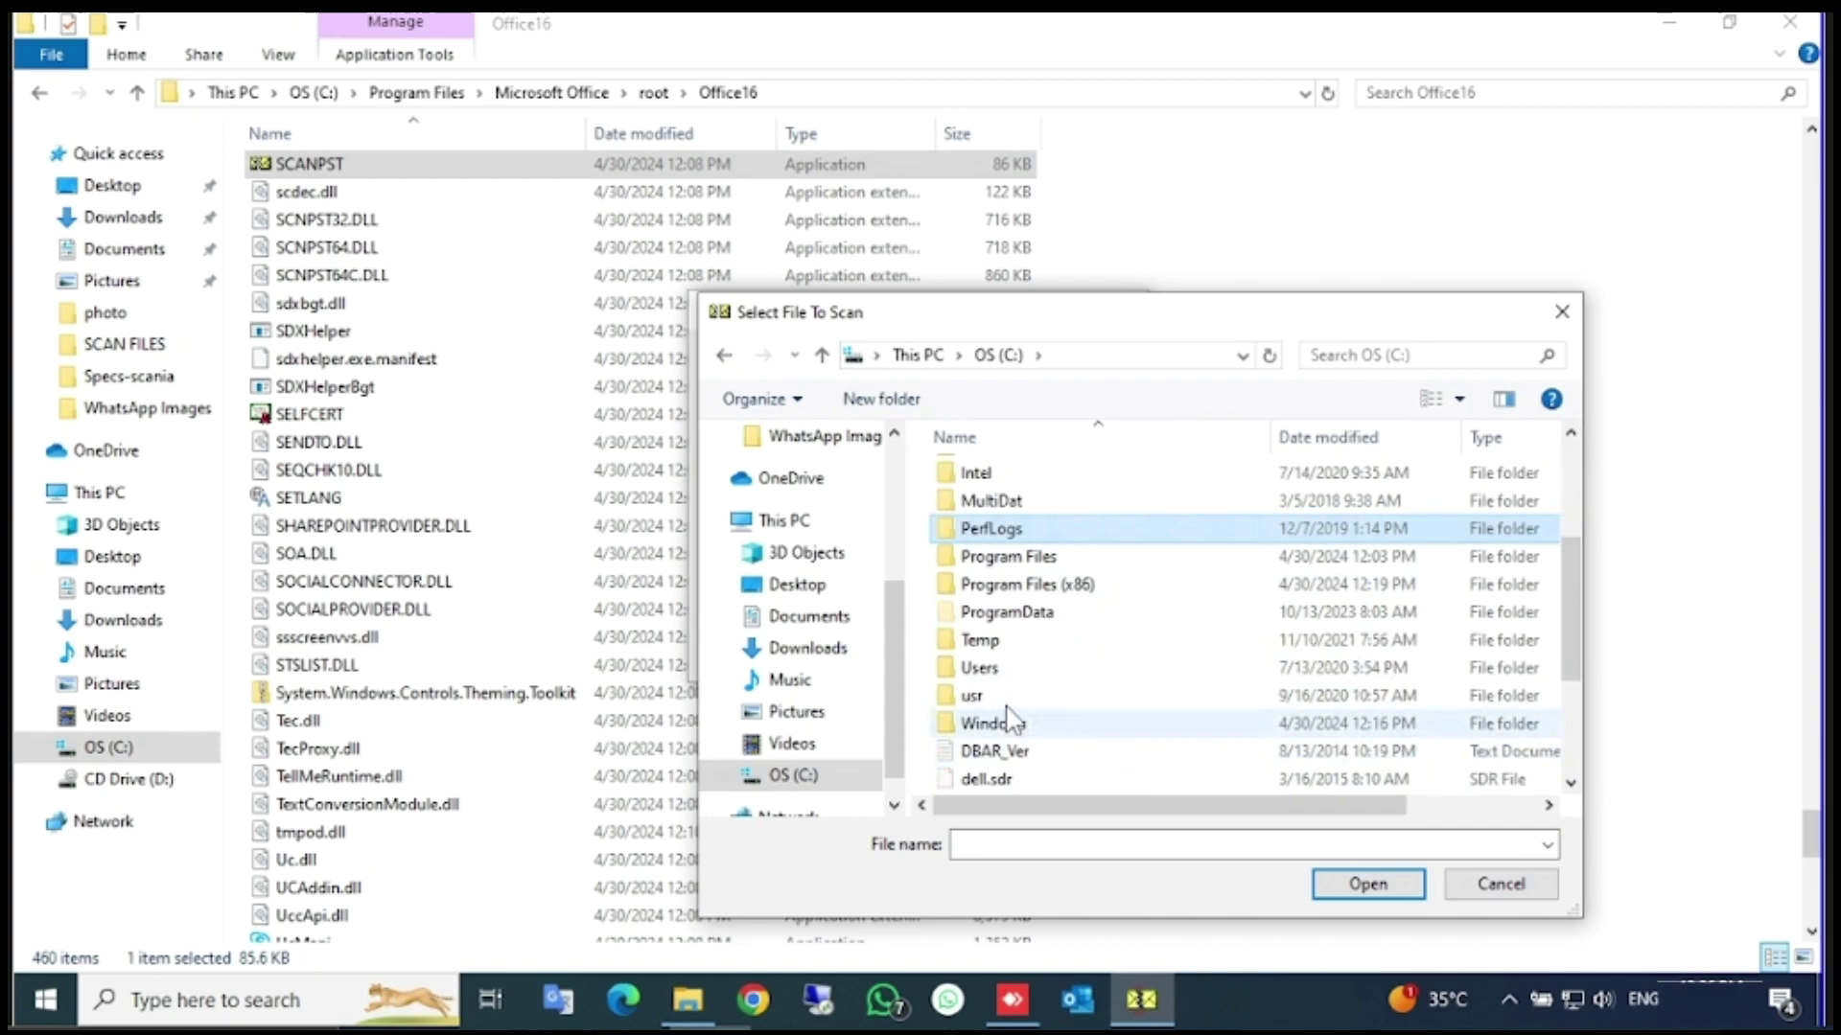
{"action": "double_click", "coordinate": [1008, 671]}
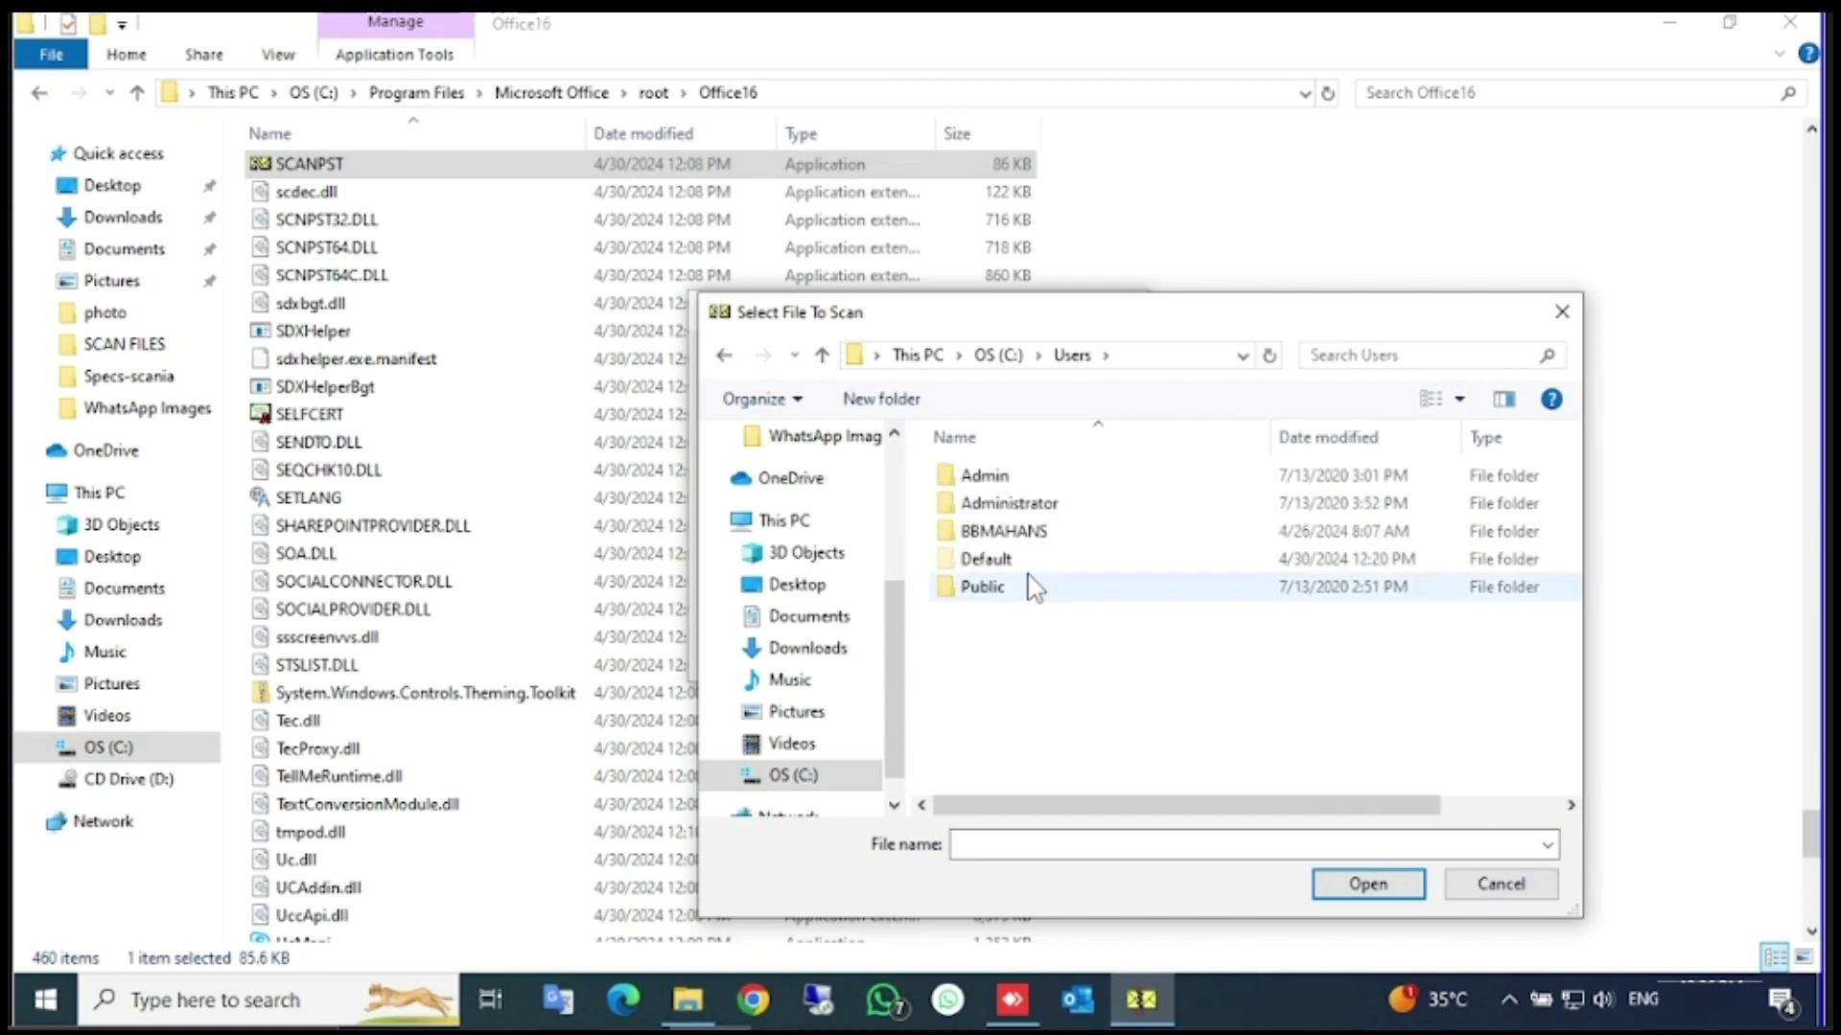
{"action": "double_click", "coordinate": [1038, 531]}
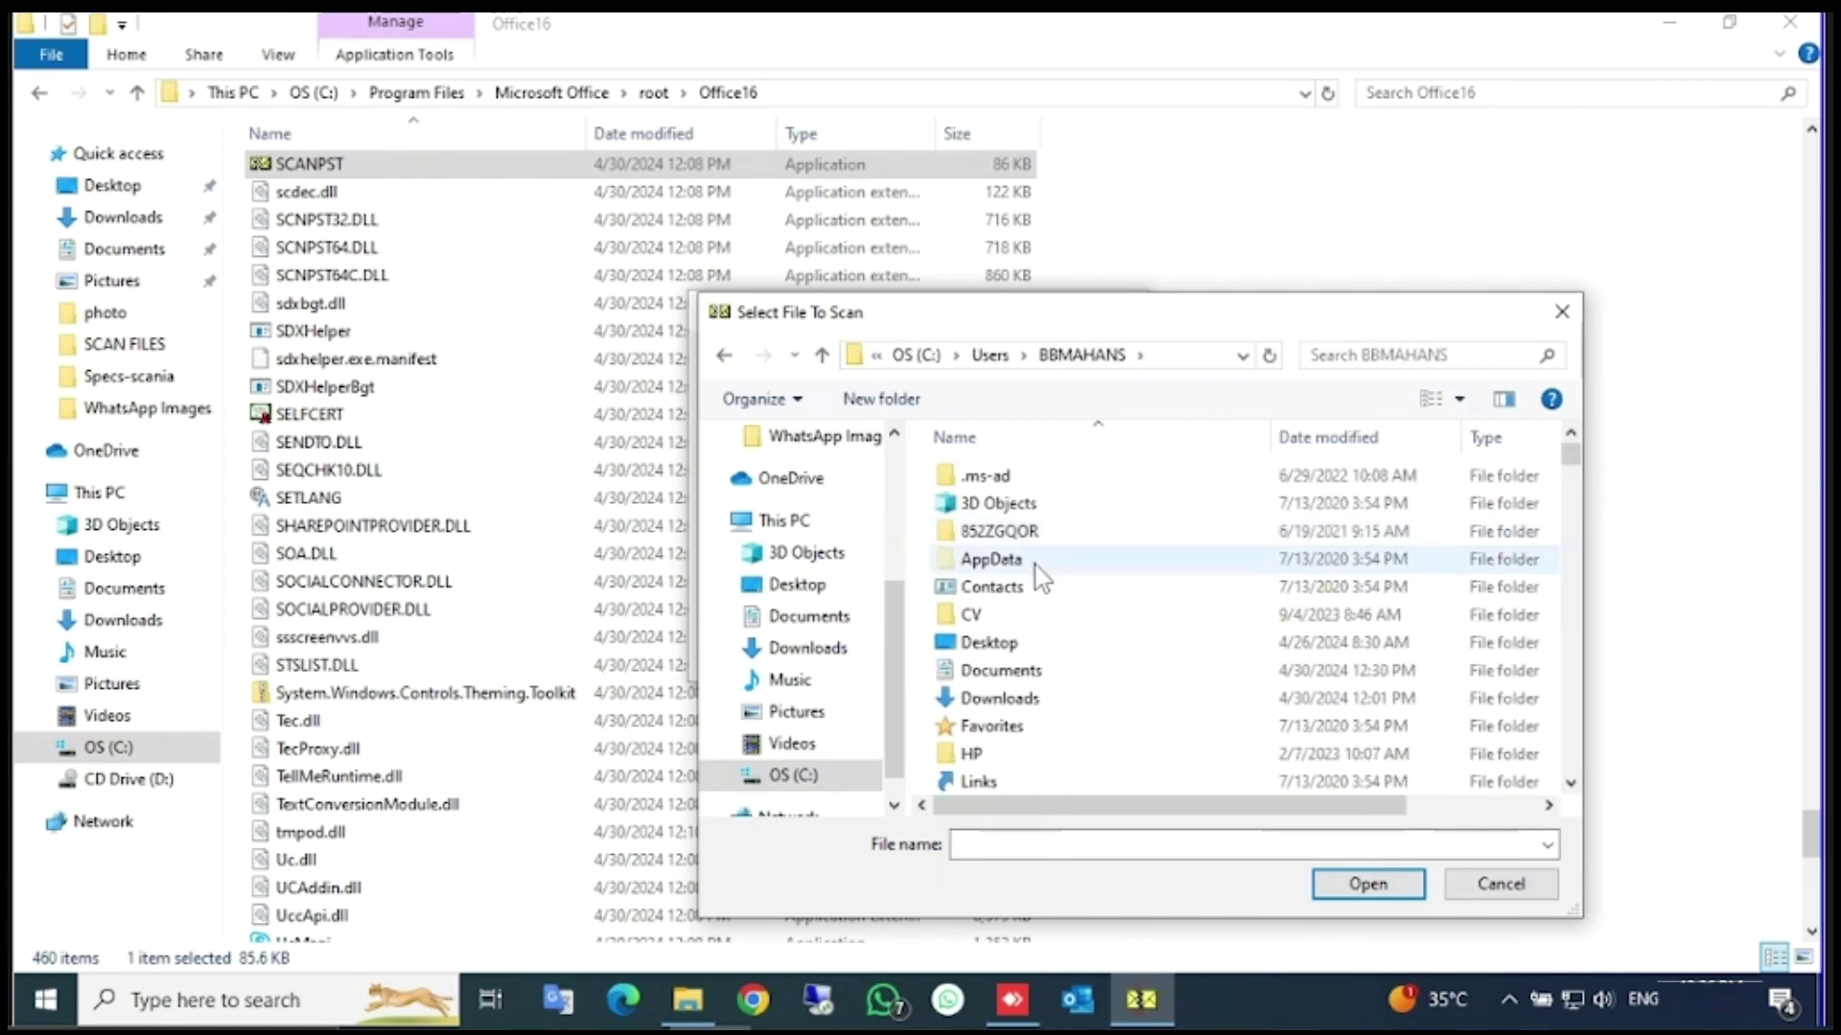
{"action": "double_click", "coordinate": [1030, 561]}
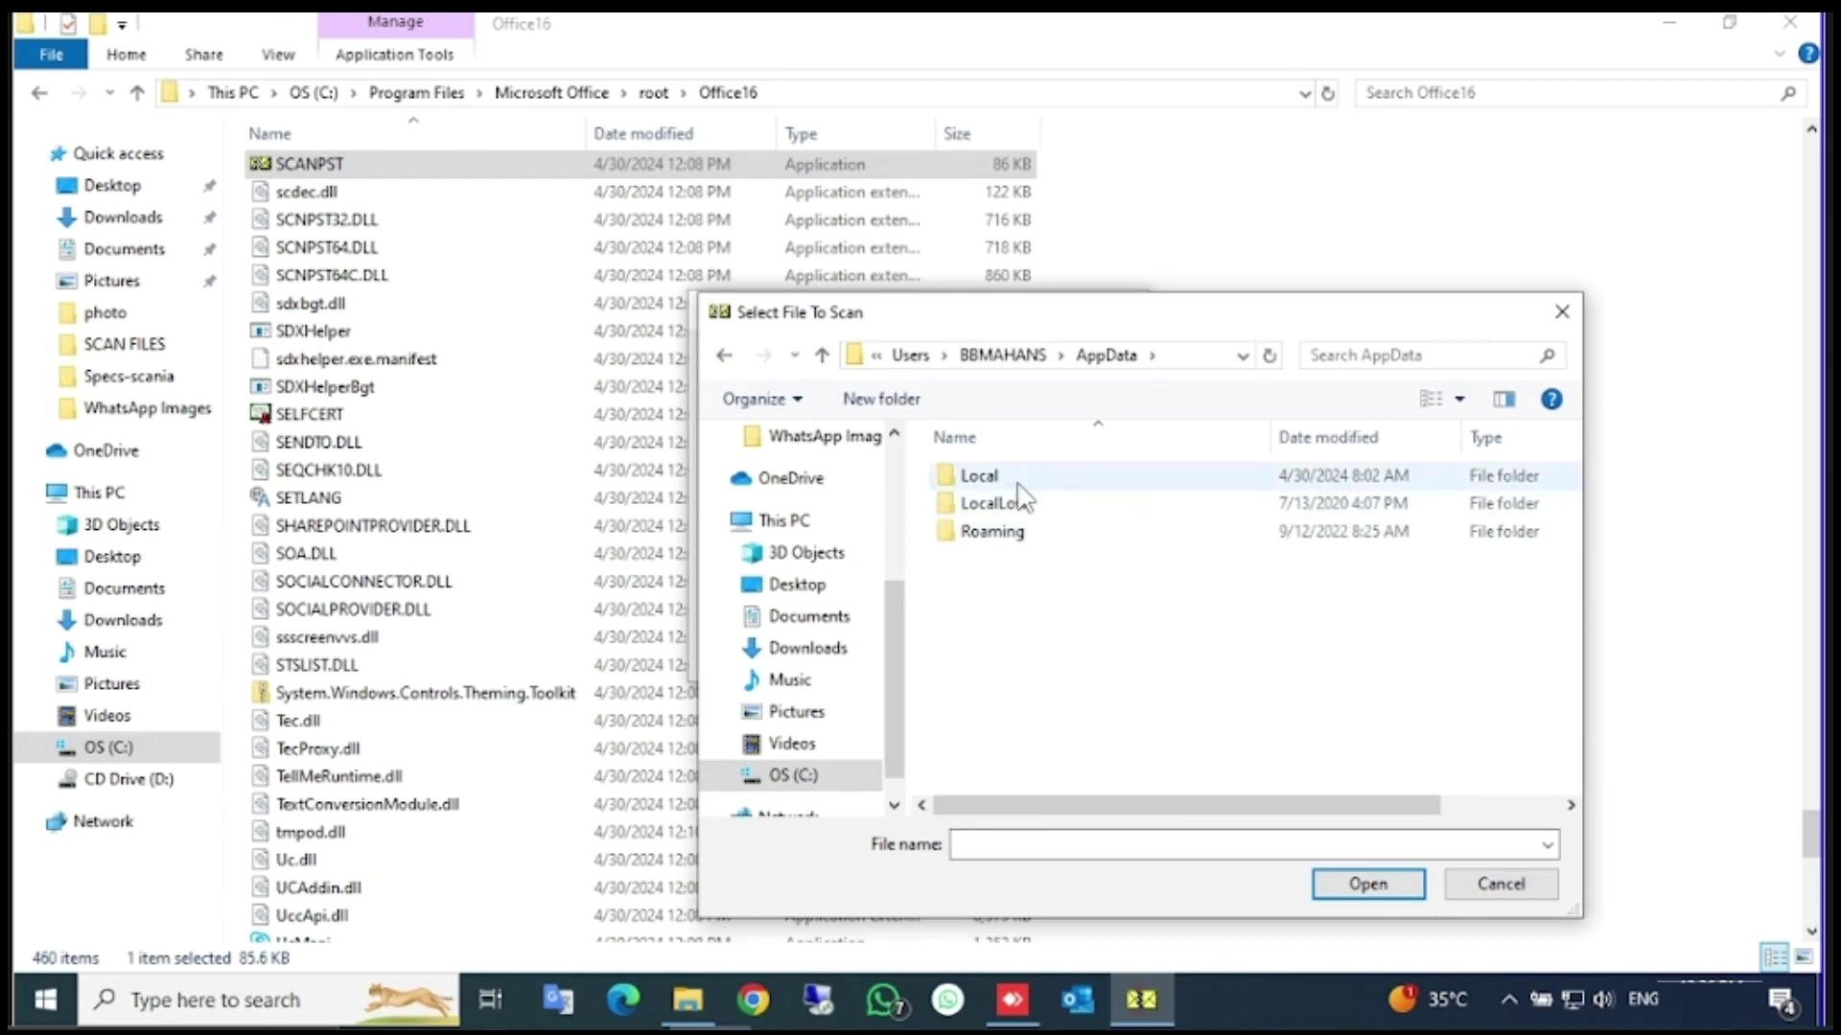
{"action": "double_click", "coordinate": [1018, 479]}
- Pick the Outlook data file in Local\Microsoft\Outlook as the file to scan
{"action": "scroll", "coordinate": [1026, 636], "scroll_direction": "down", "scroll_amount": 2}
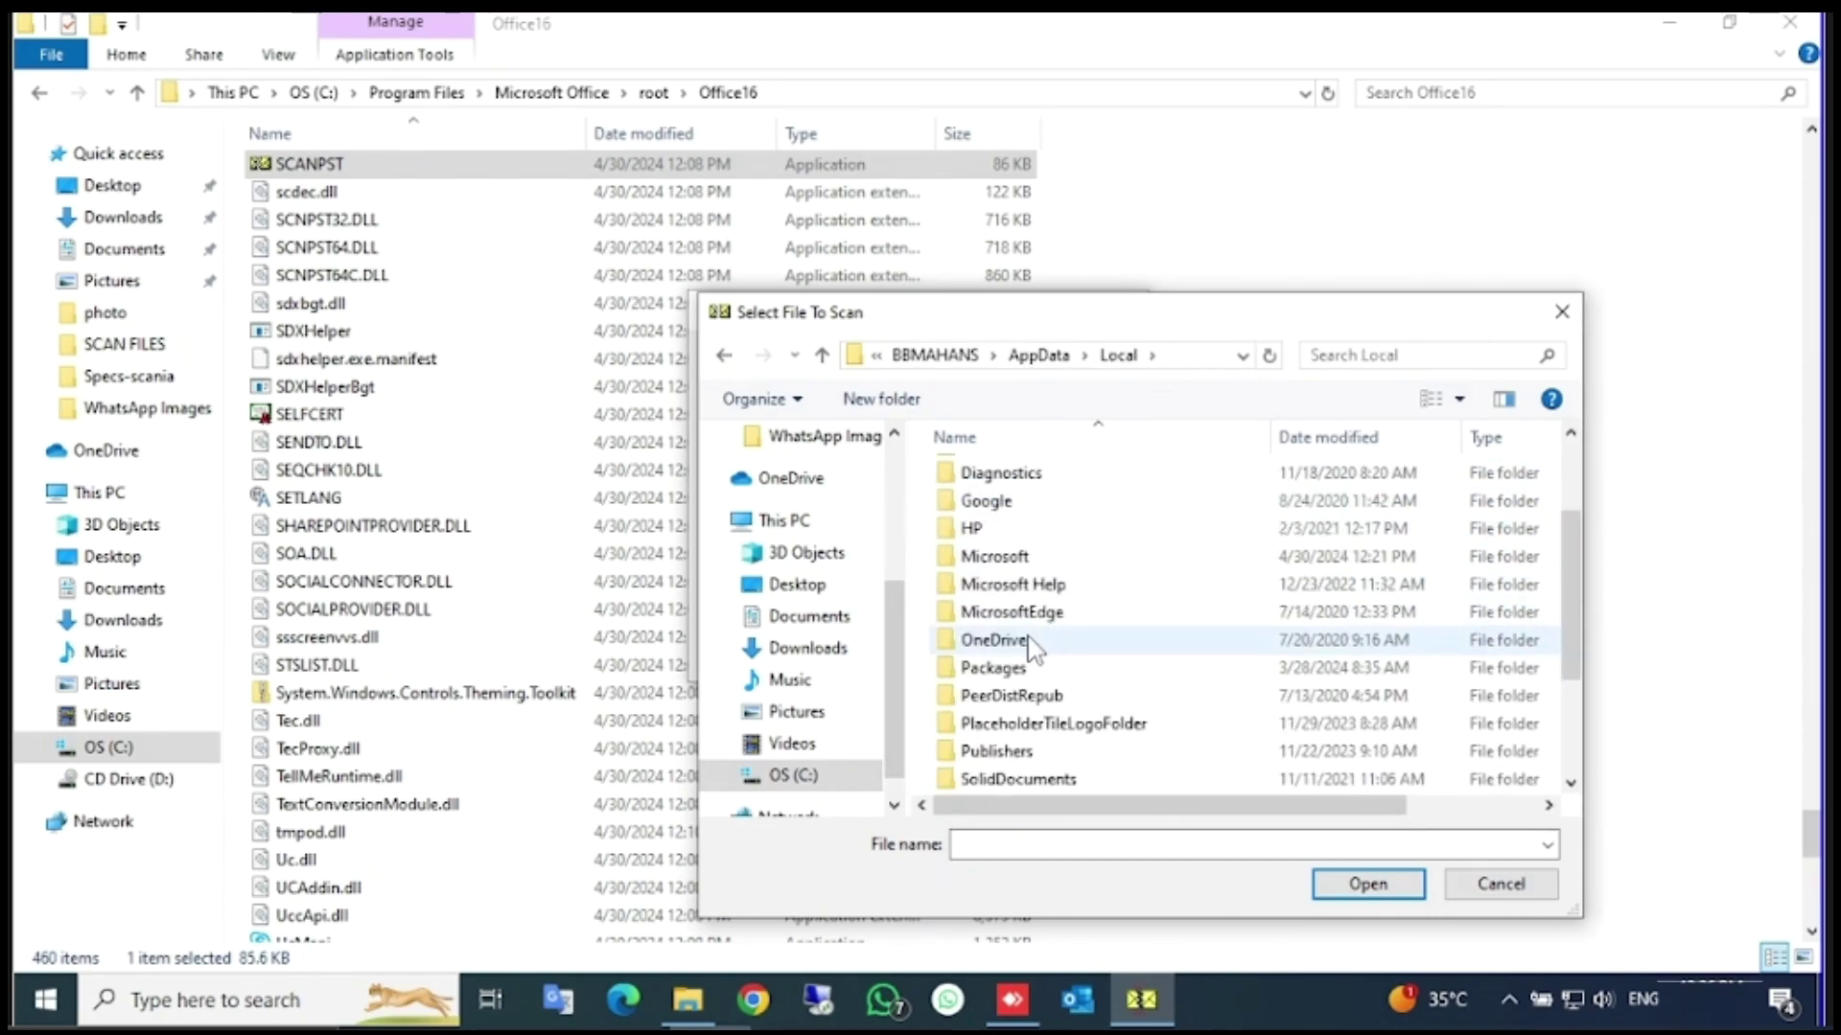
{"action": "left_click", "coordinate": [1027, 564]}
{"action": "double_click", "coordinate": [1028, 566]}
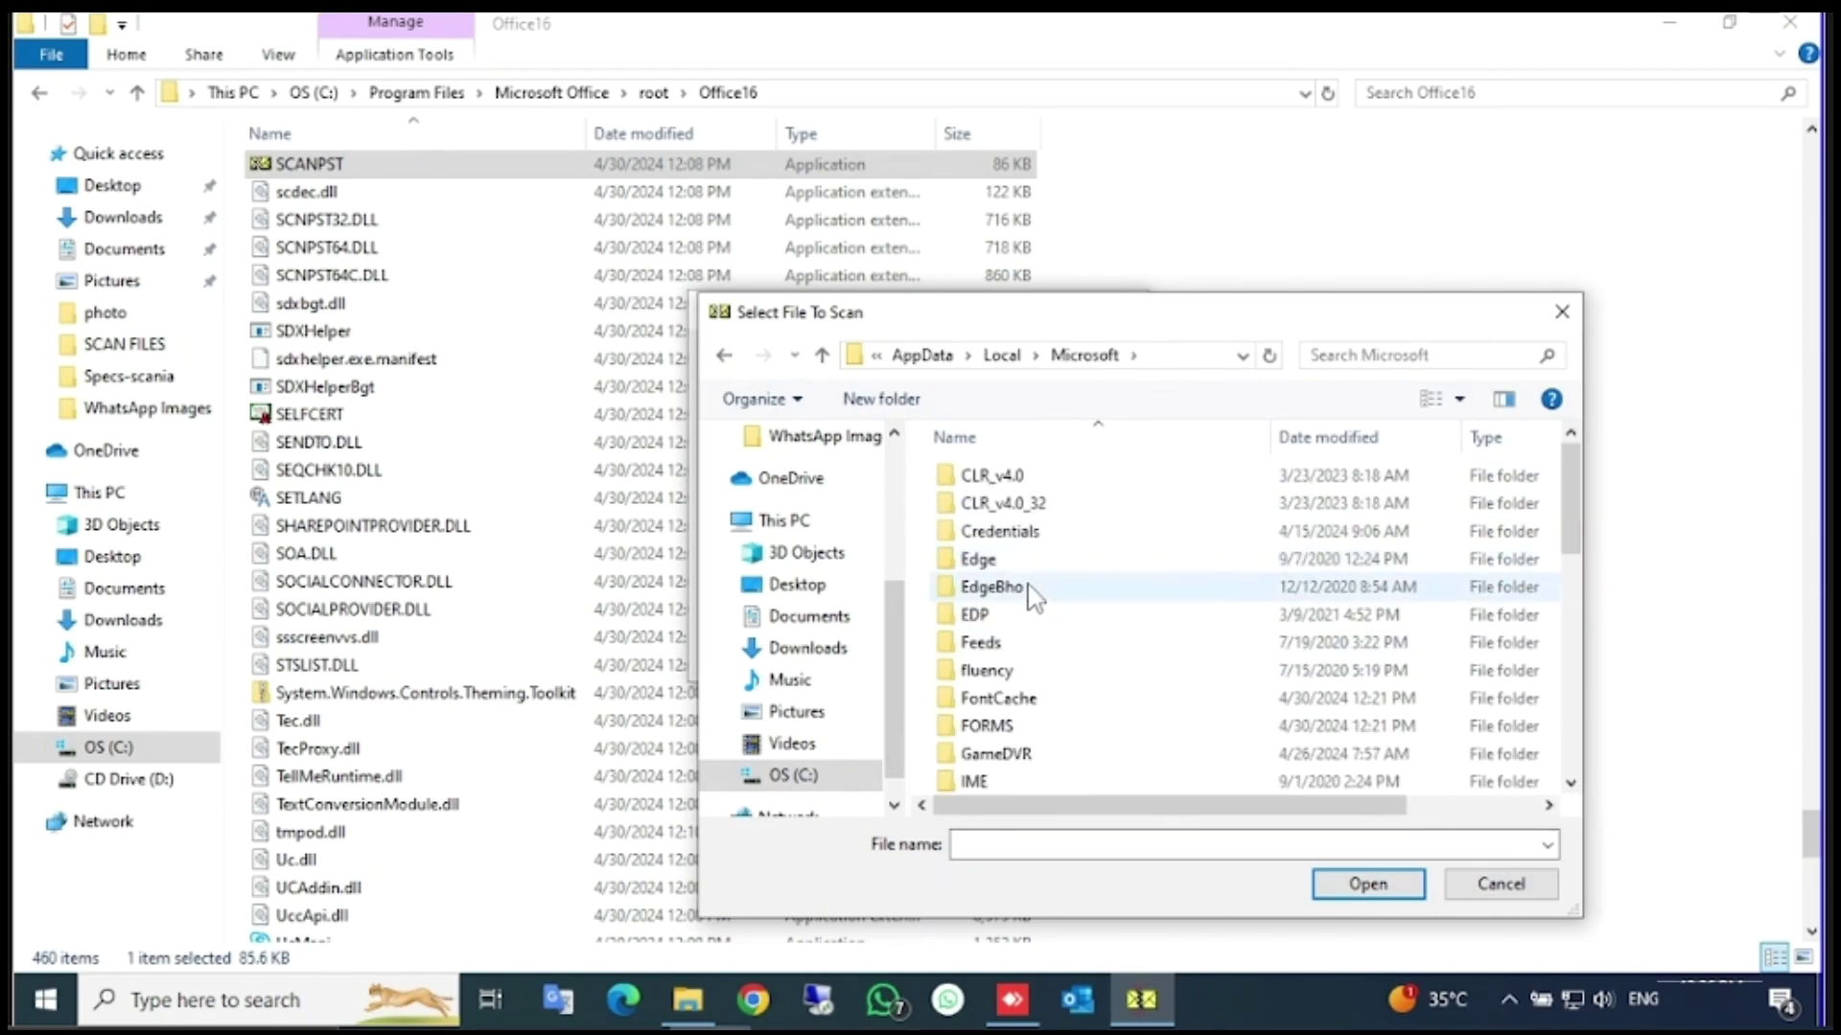
{"action": "scroll", "coordinate": [1028, 585], "scroll_direction": "down", "scroll_amount": 2}
{"action": "scroll", "coordinate": [1030, 599], "scroll_direction": "down", "scroll_amount": 2}
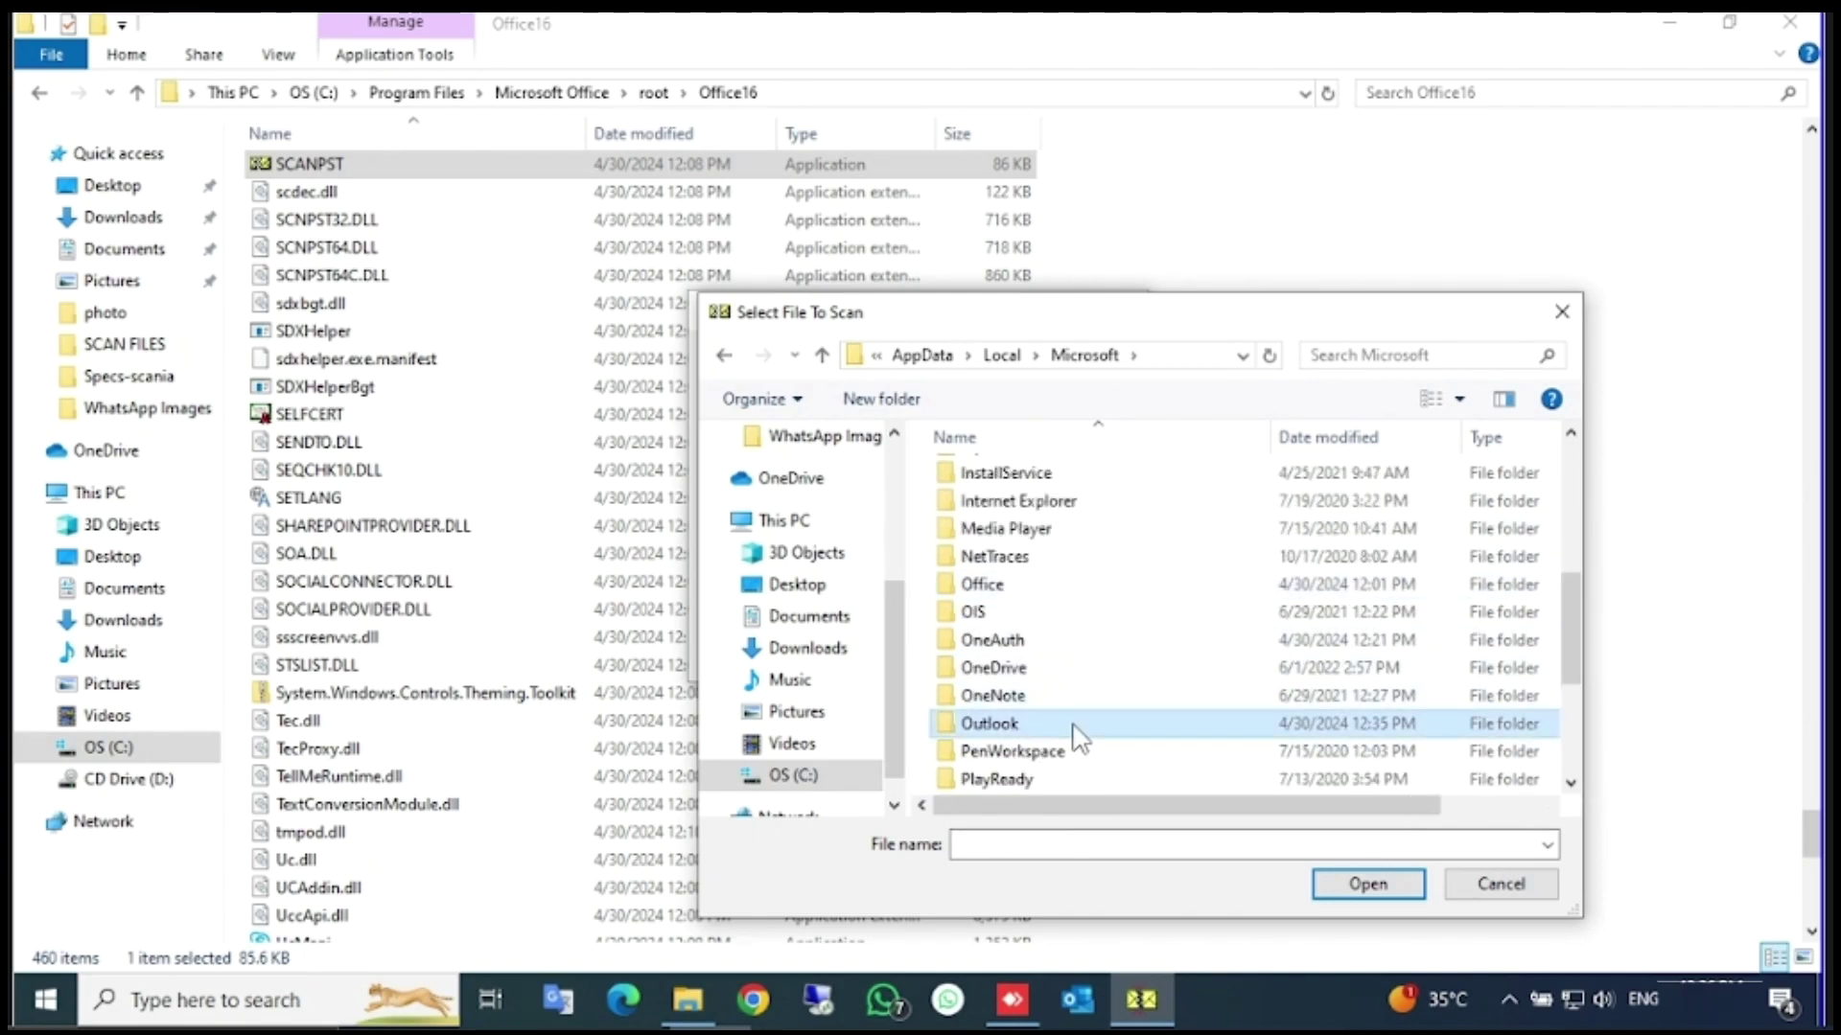
{"action": "double_click", "coordinate": [1072, 730]}
{"action": "left_click", "coordinate": [997, 621]}
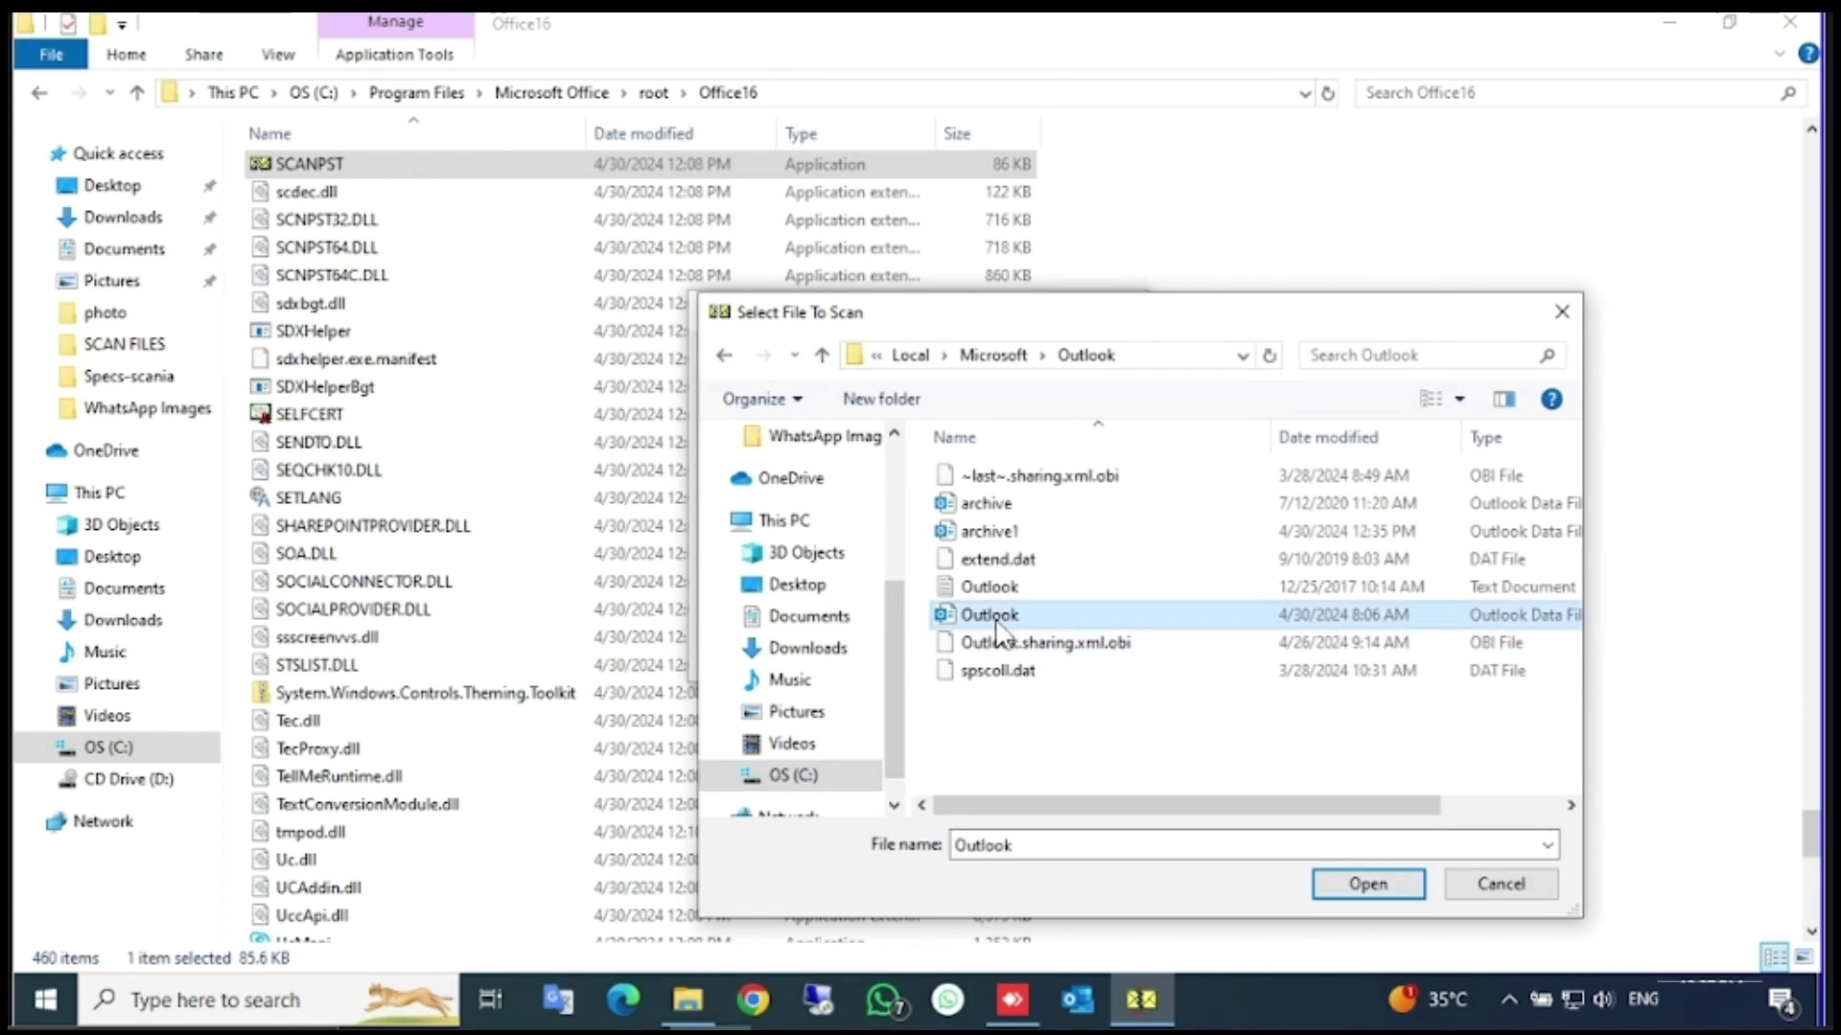
{"action": "left_click", "coordinate": [1354, 886]}
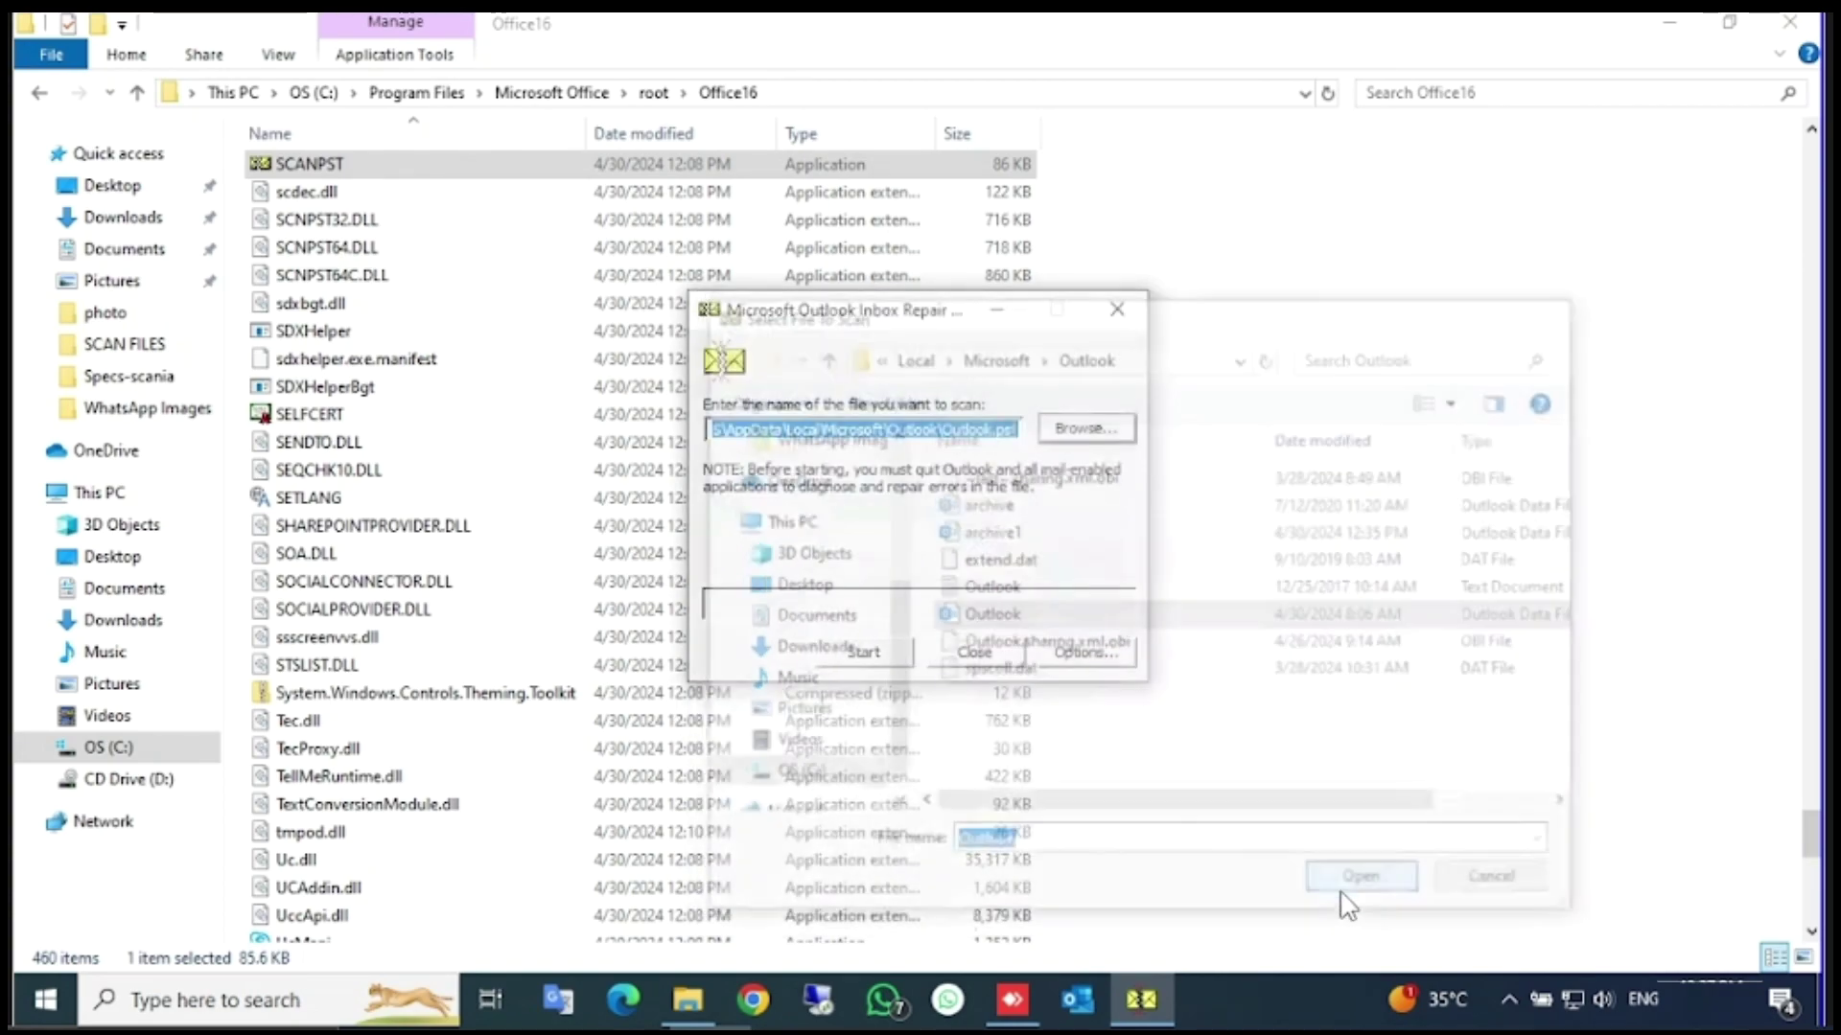
- Start the scan of the Outlook data file and let all phases finish
{"action": "left_click", "coordinate": [889, 660]}
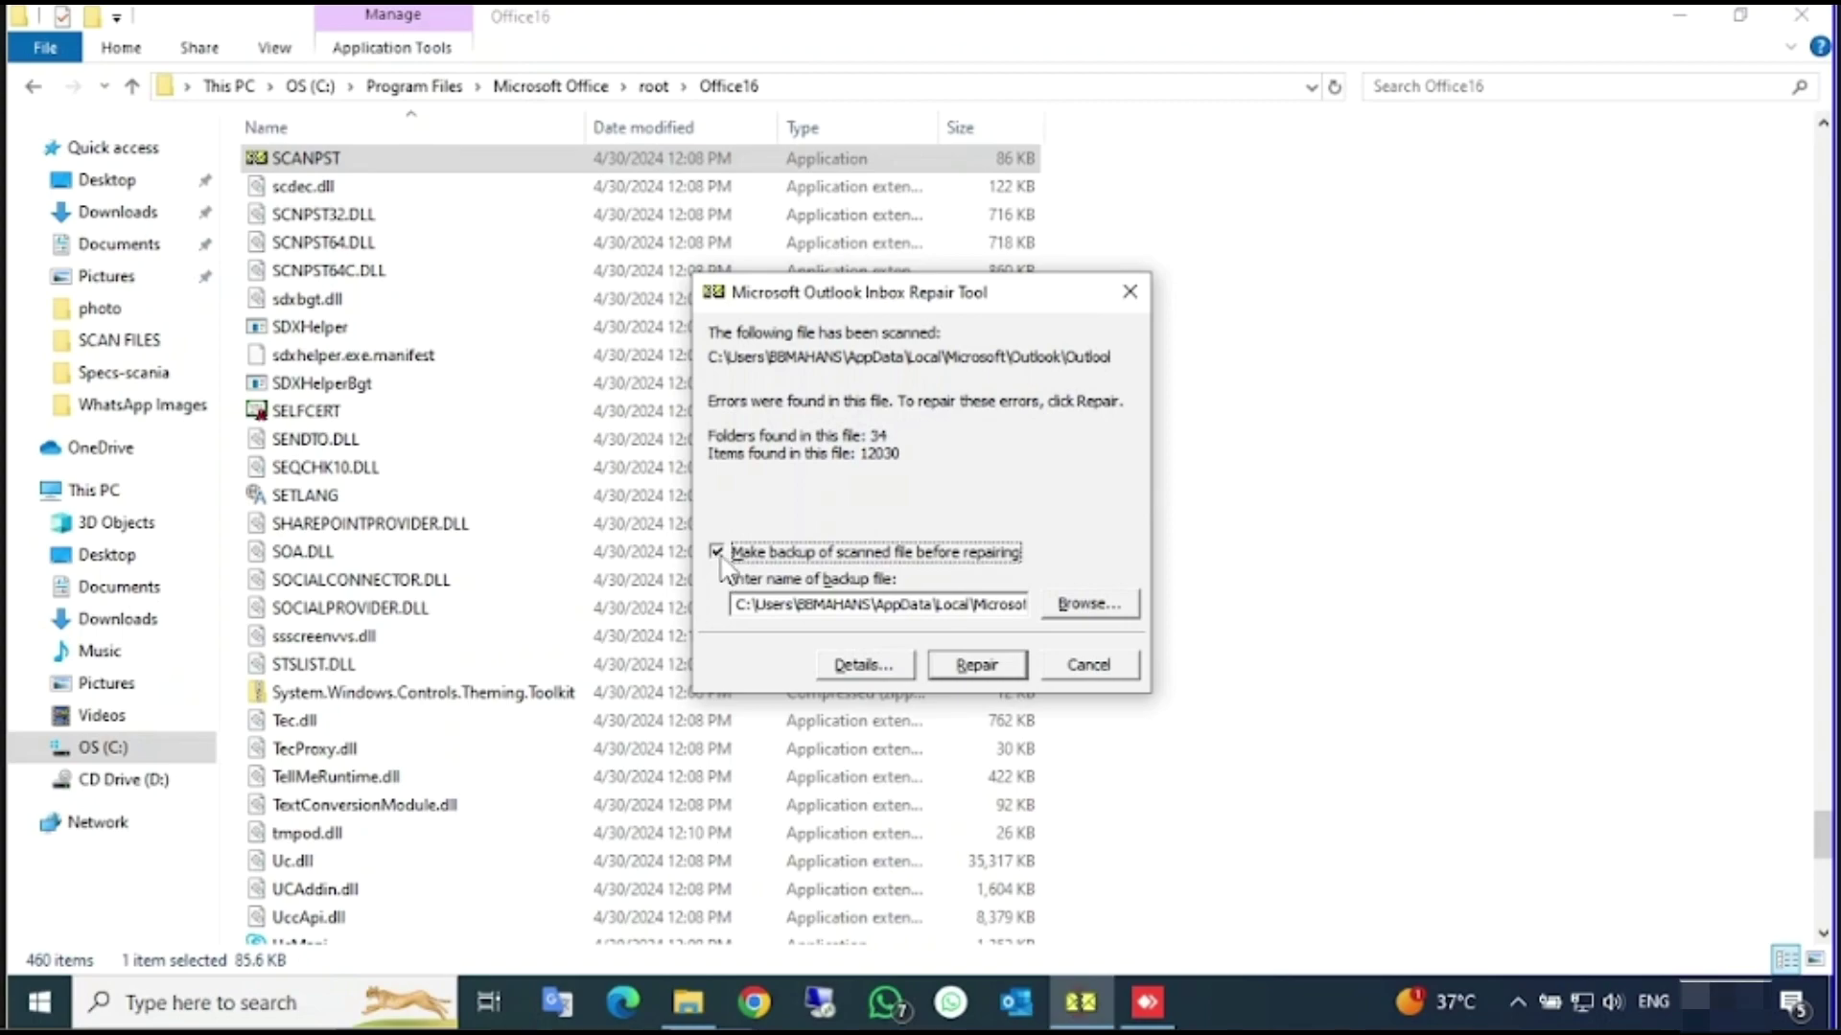
- Turn off 'Make backup of scanned file before repairing' and run the repair
{"action": "left_click", "coordinate": [717, 554]}
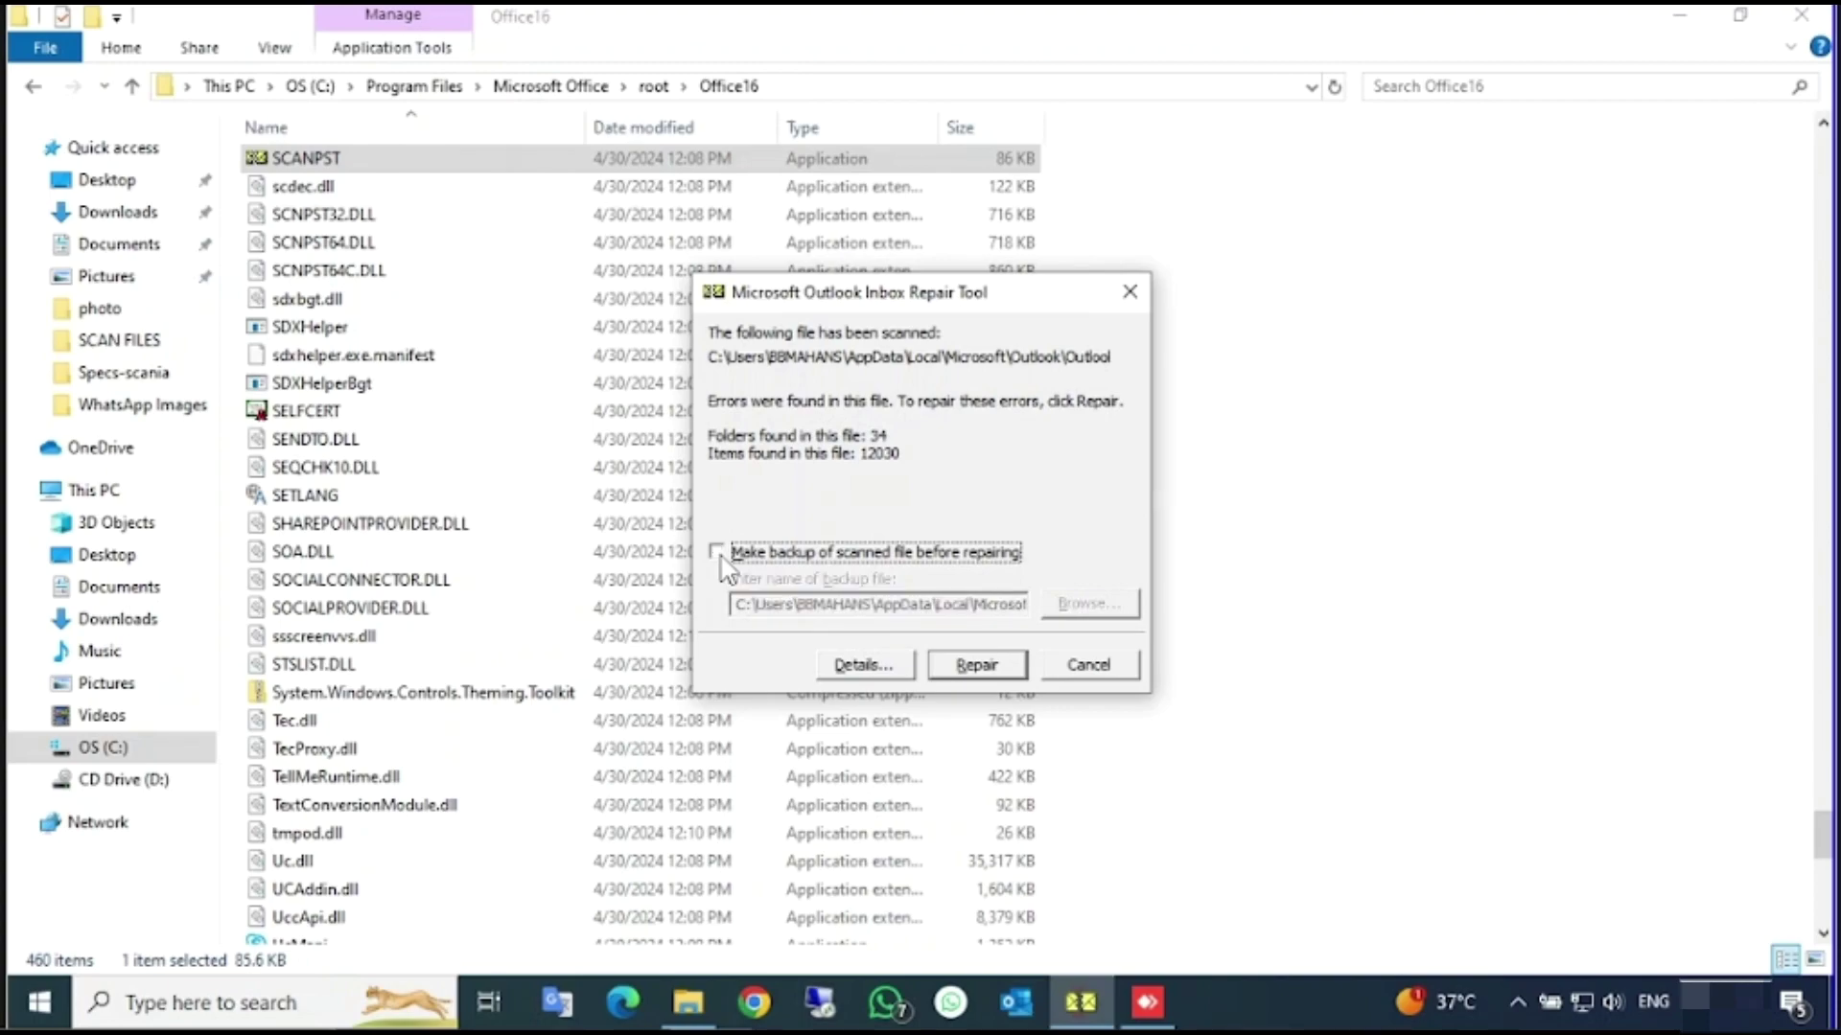
{"action": "left_click", "coordinate": [719, 556]}
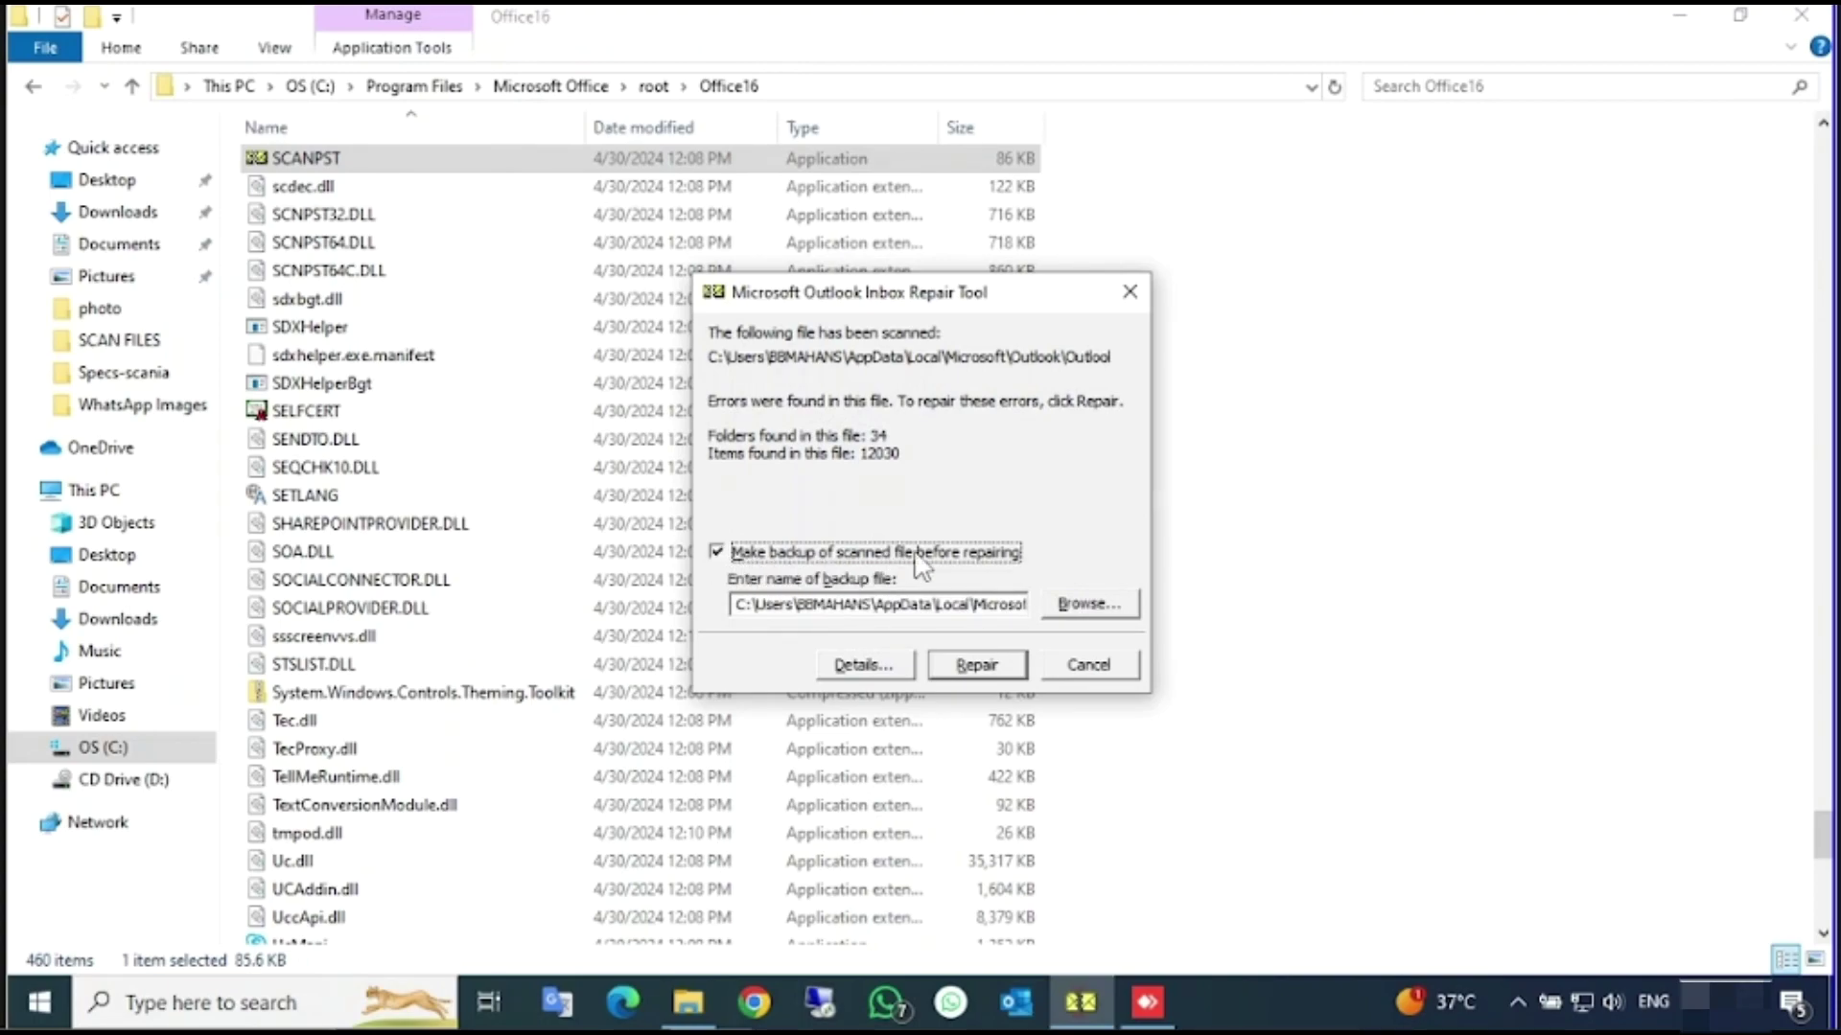
{"action": "left_click", "coordinate": [719, 556]}
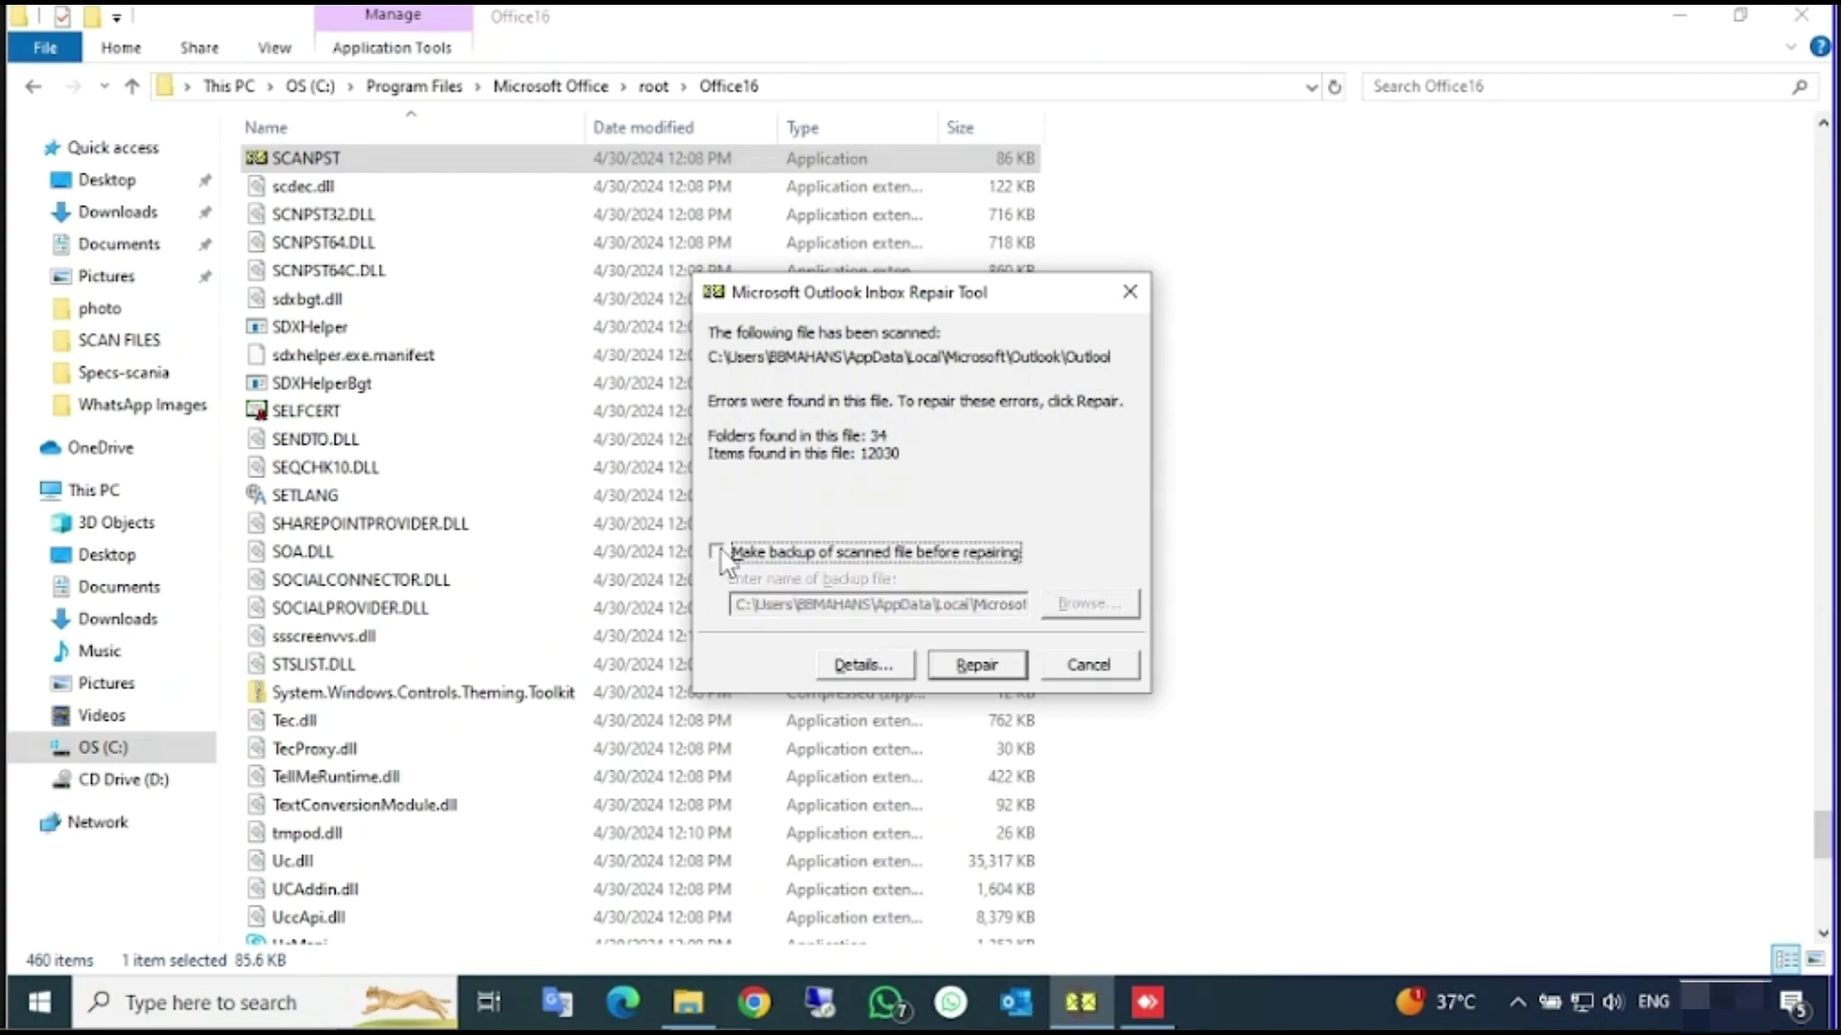
{"action": "left_click", "coordinate": [966, 666]}
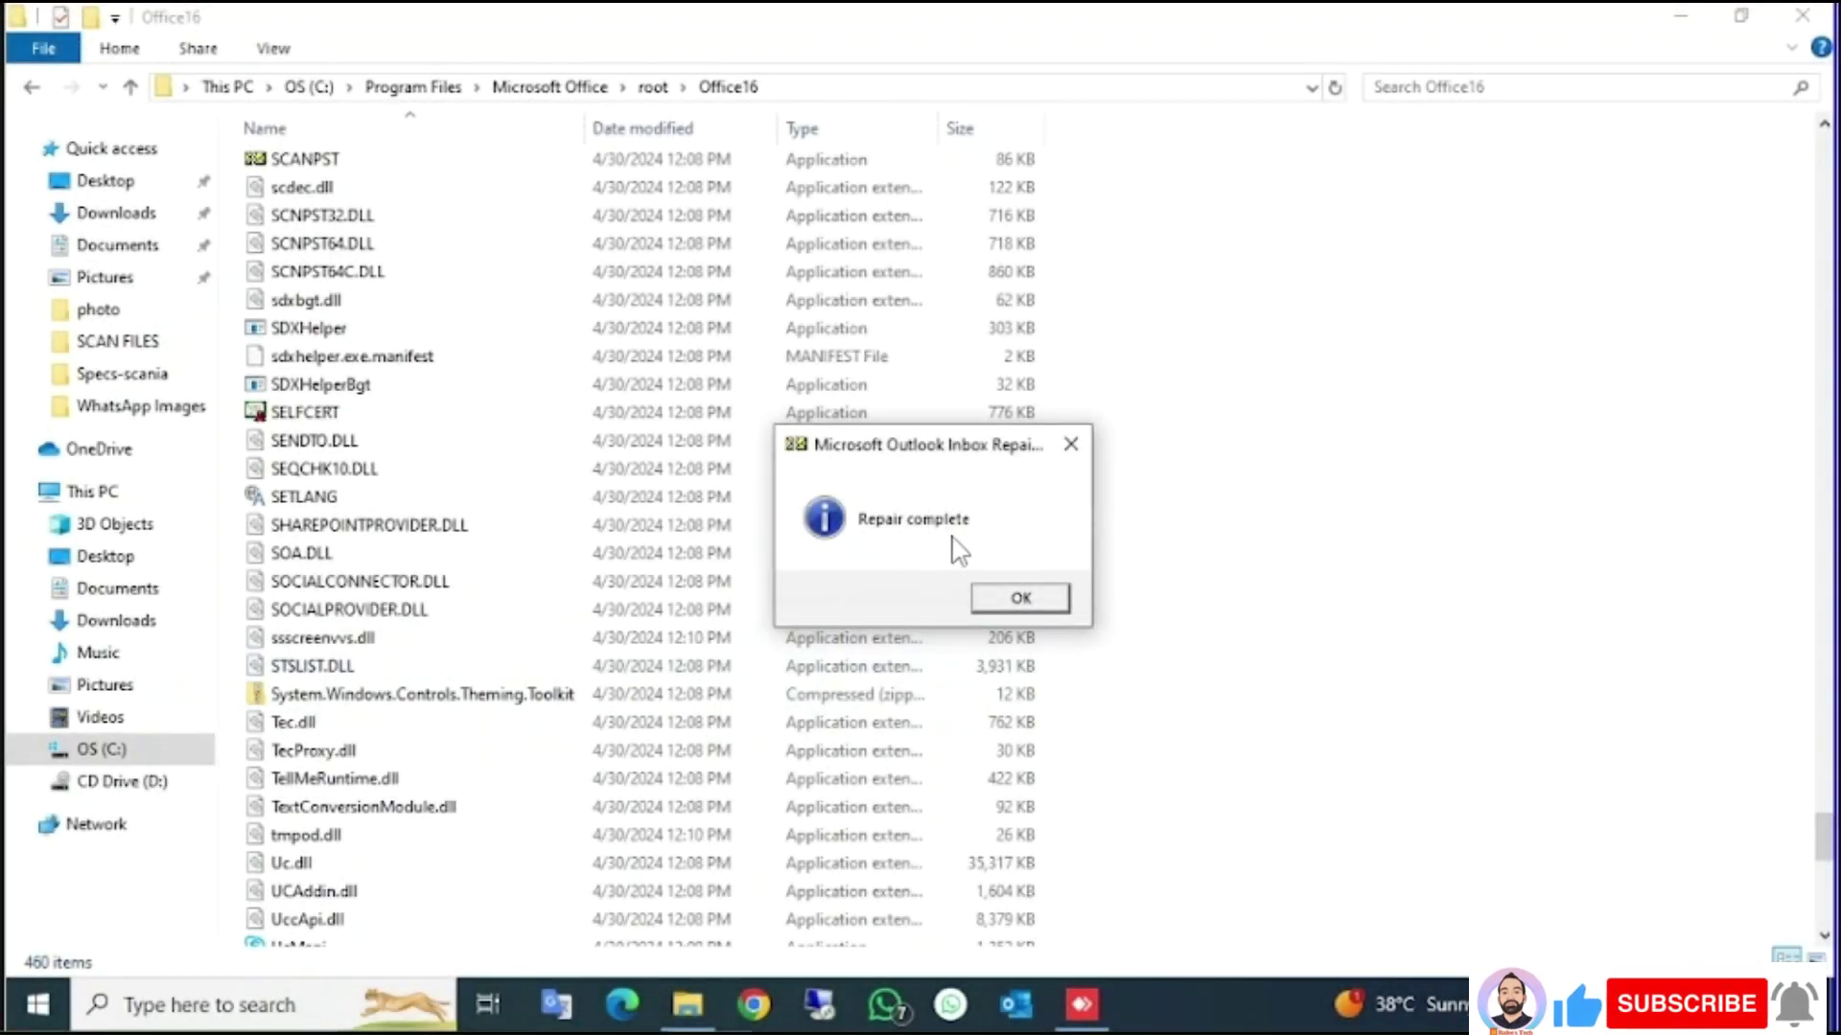
- Dismiss the 'Repair complete' message with OK
{"action": "left_click", "coordinate": [1006, 600]}
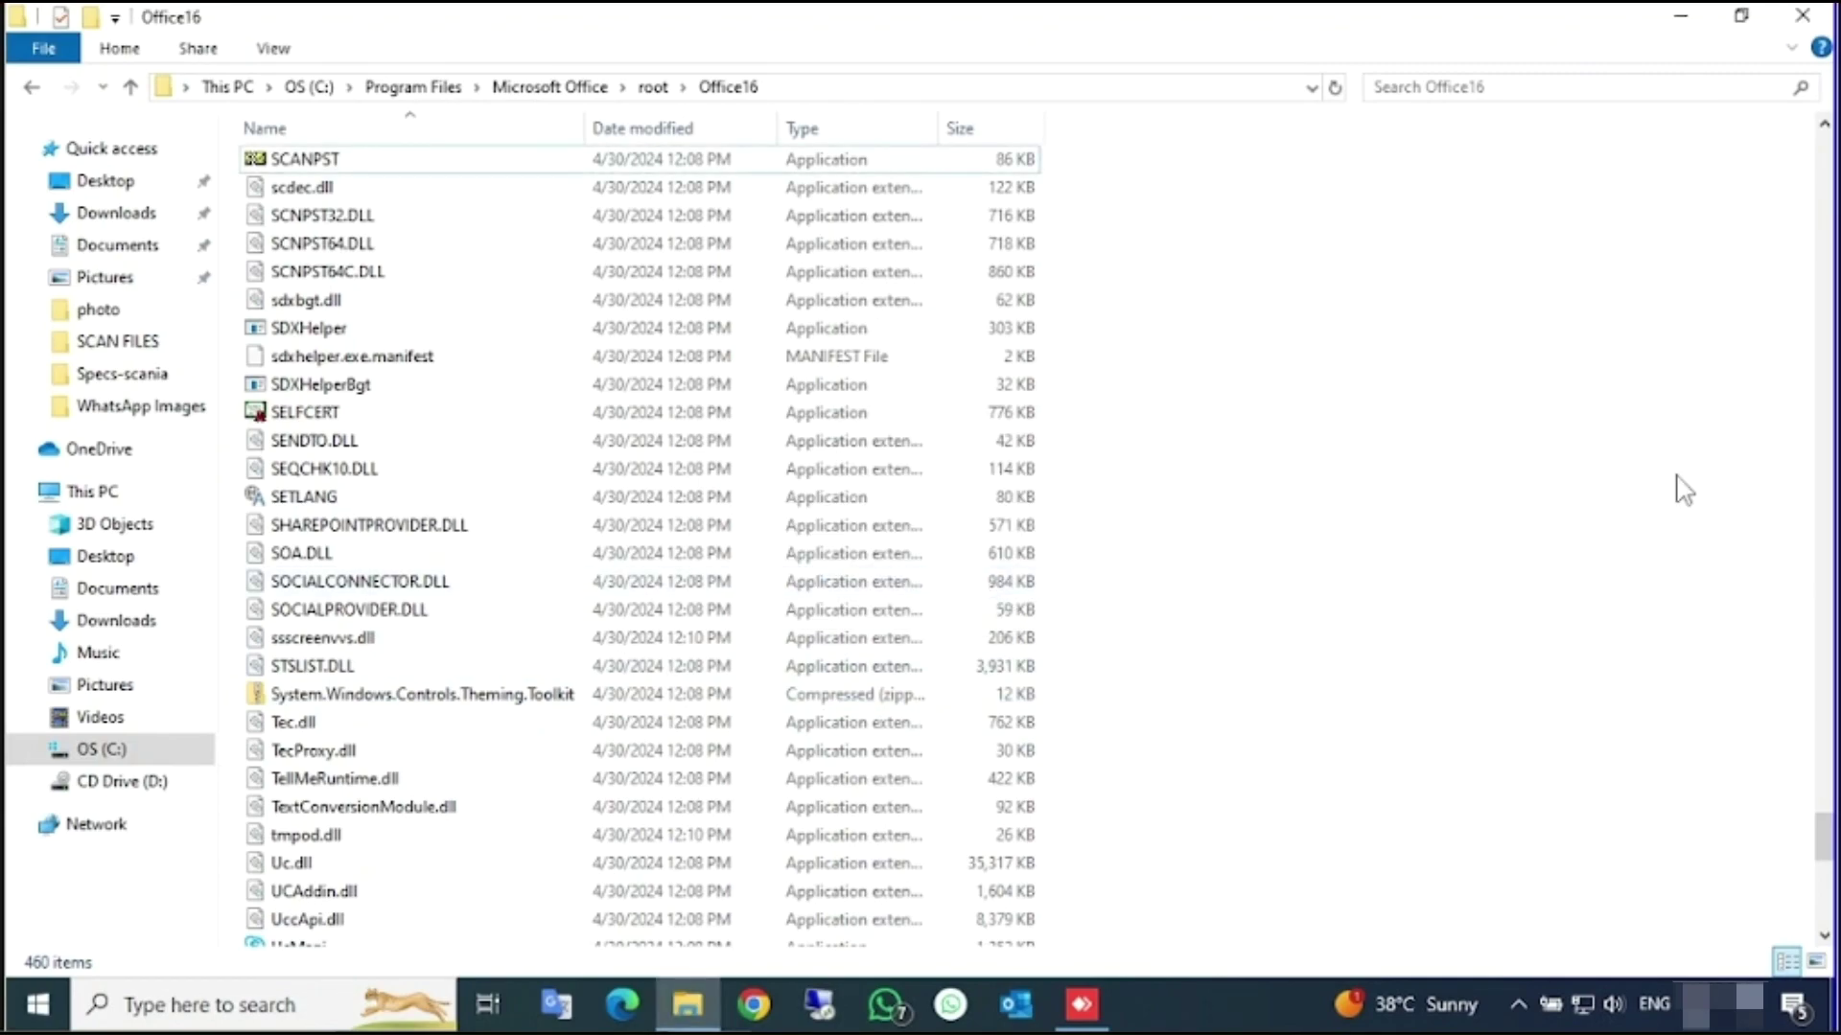